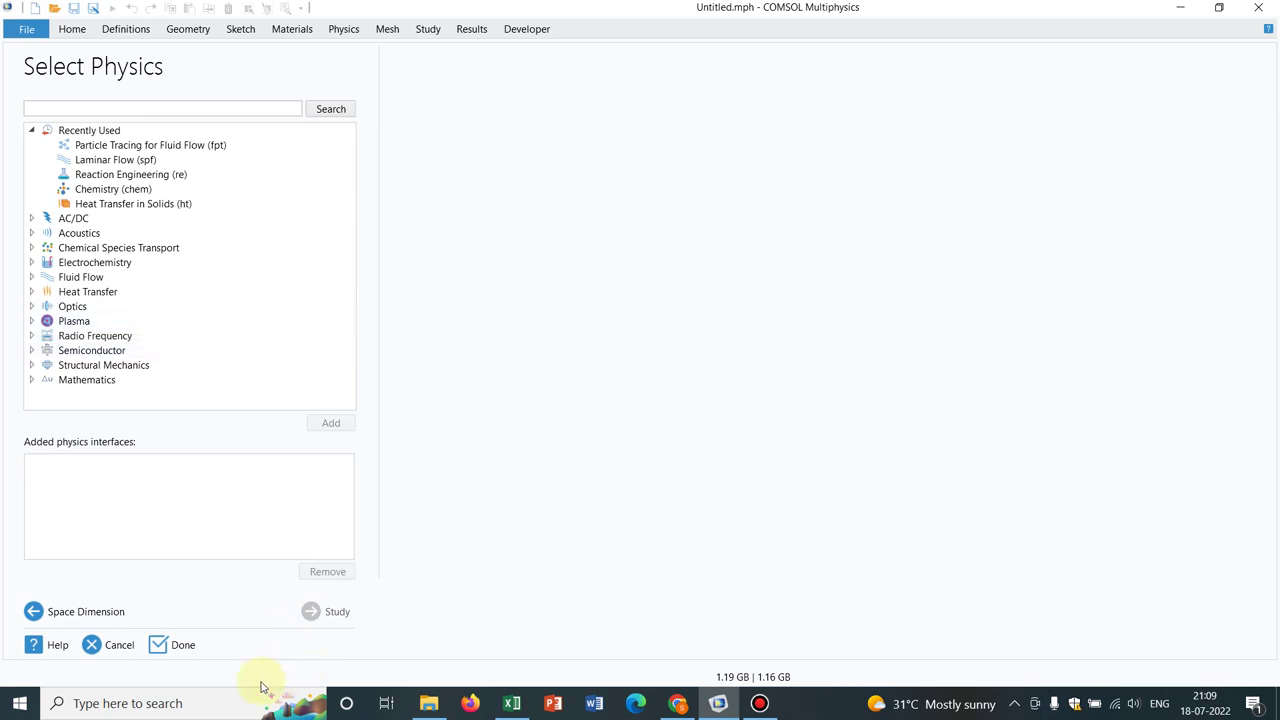
Finish the wizard without saving, then expand Geometry 1 and Definitions under Component 1
click(182, 652)
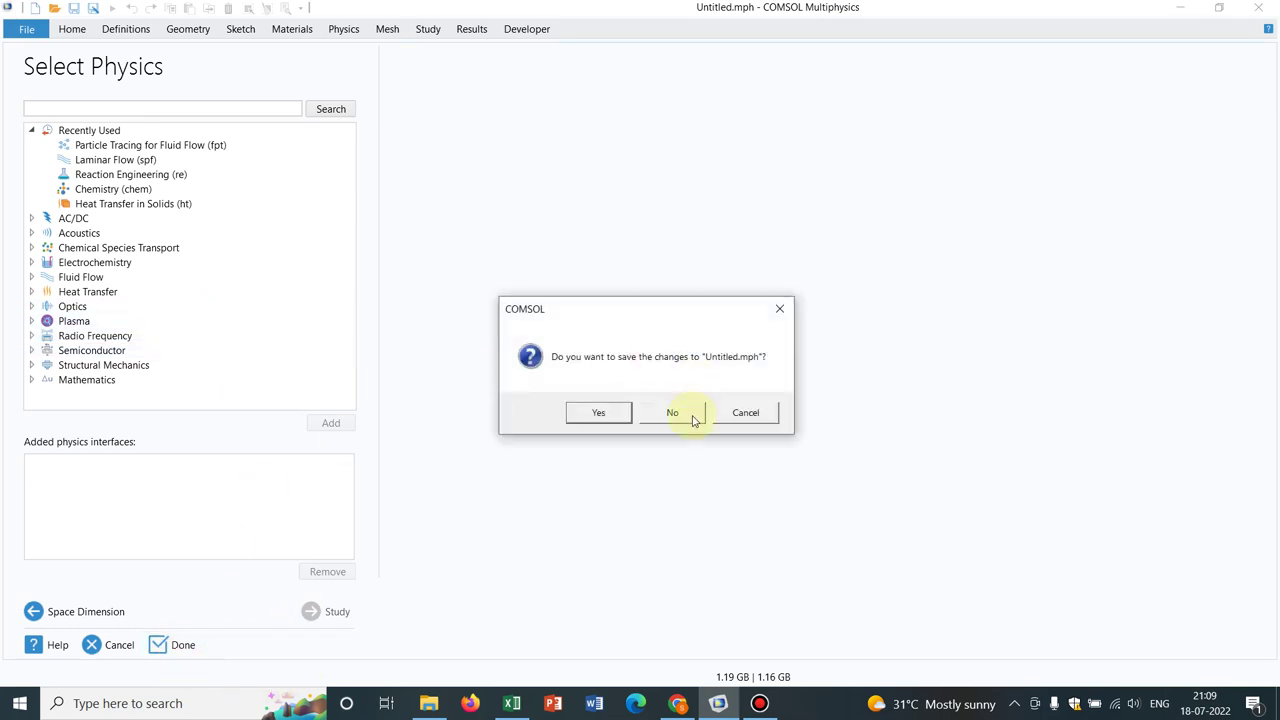
click(692, 414)
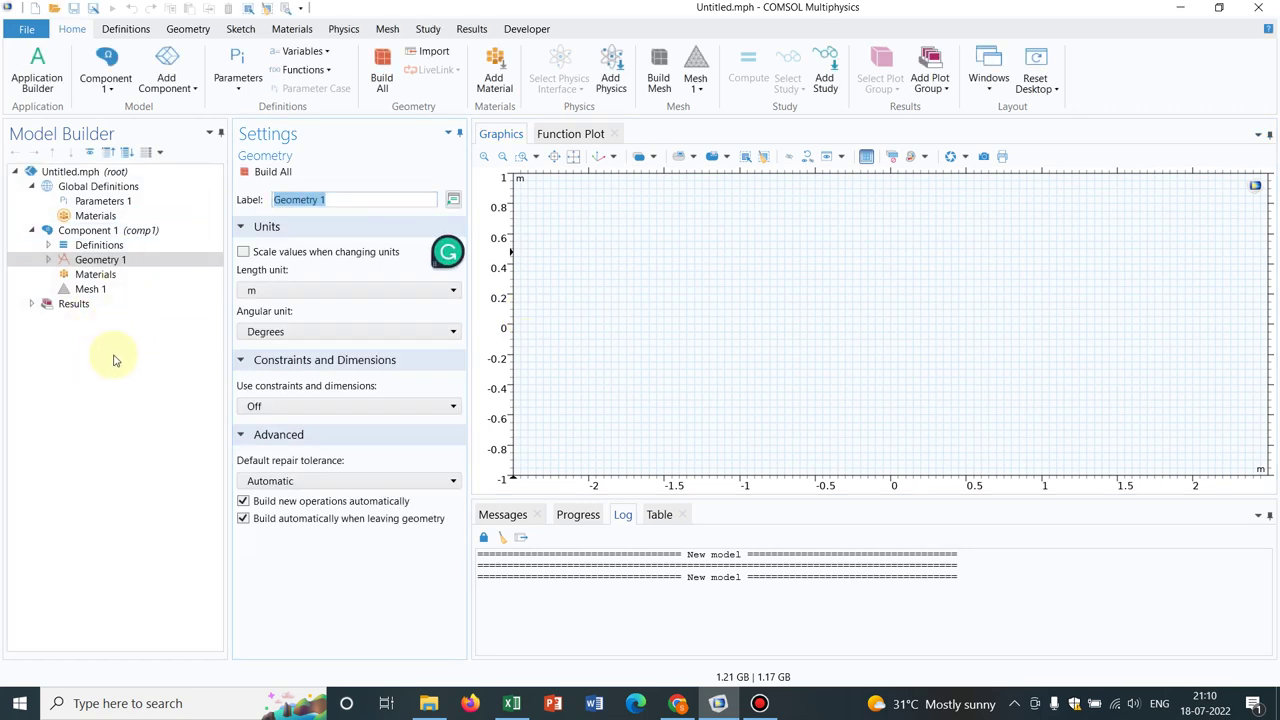
click(48, 260)
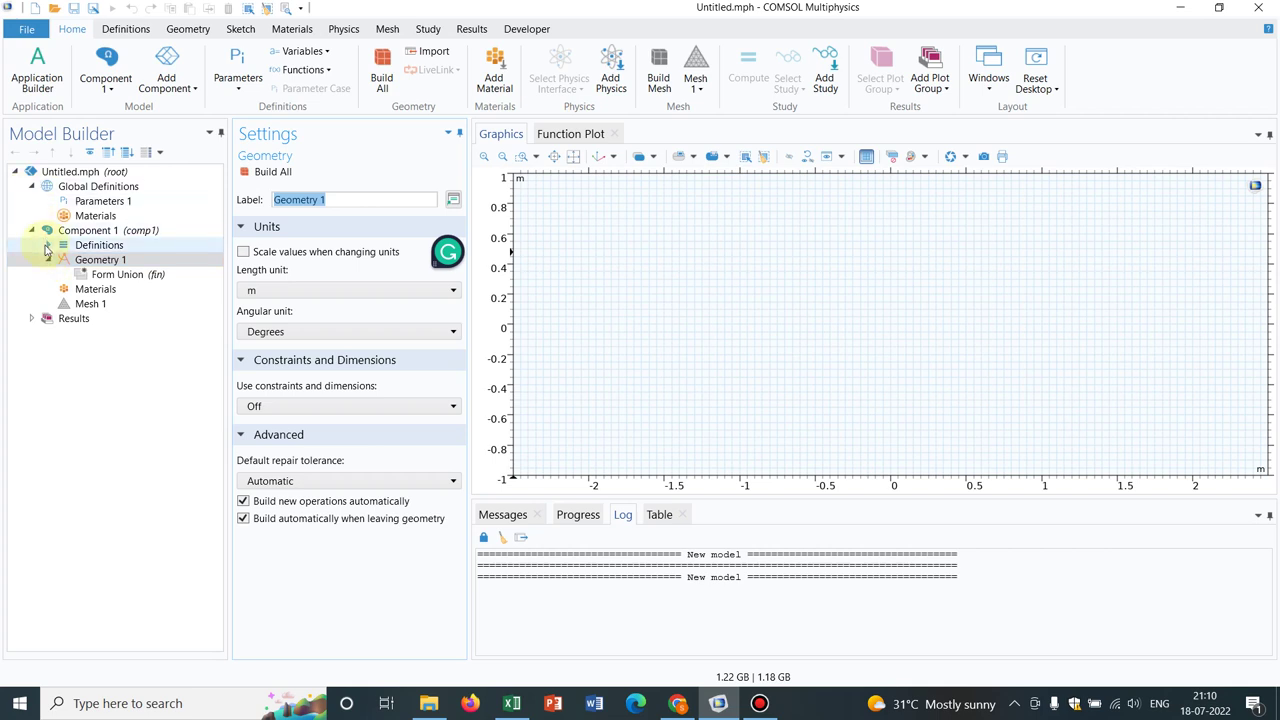
click(48, 245)
click(90, 247)
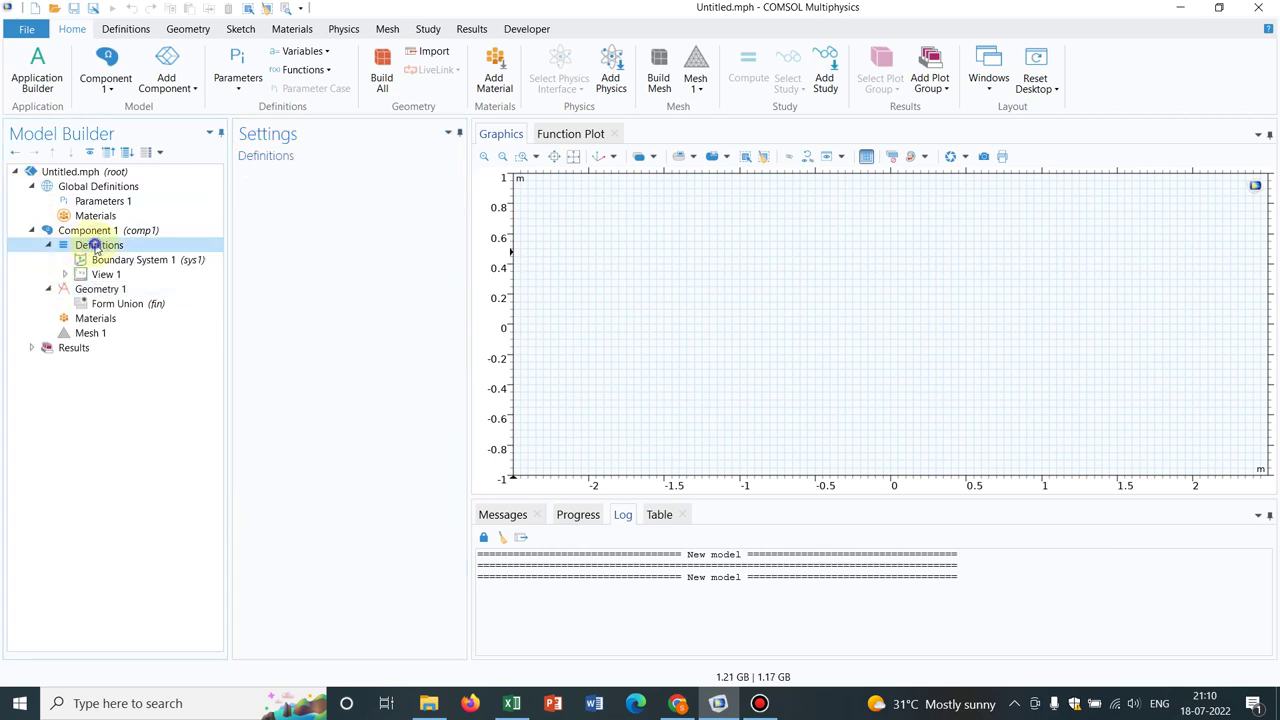
Add an Analytic function under Definitions and replace its default expression x with a sine expression
right_click(95, 248)
mouse_move(227, 278)
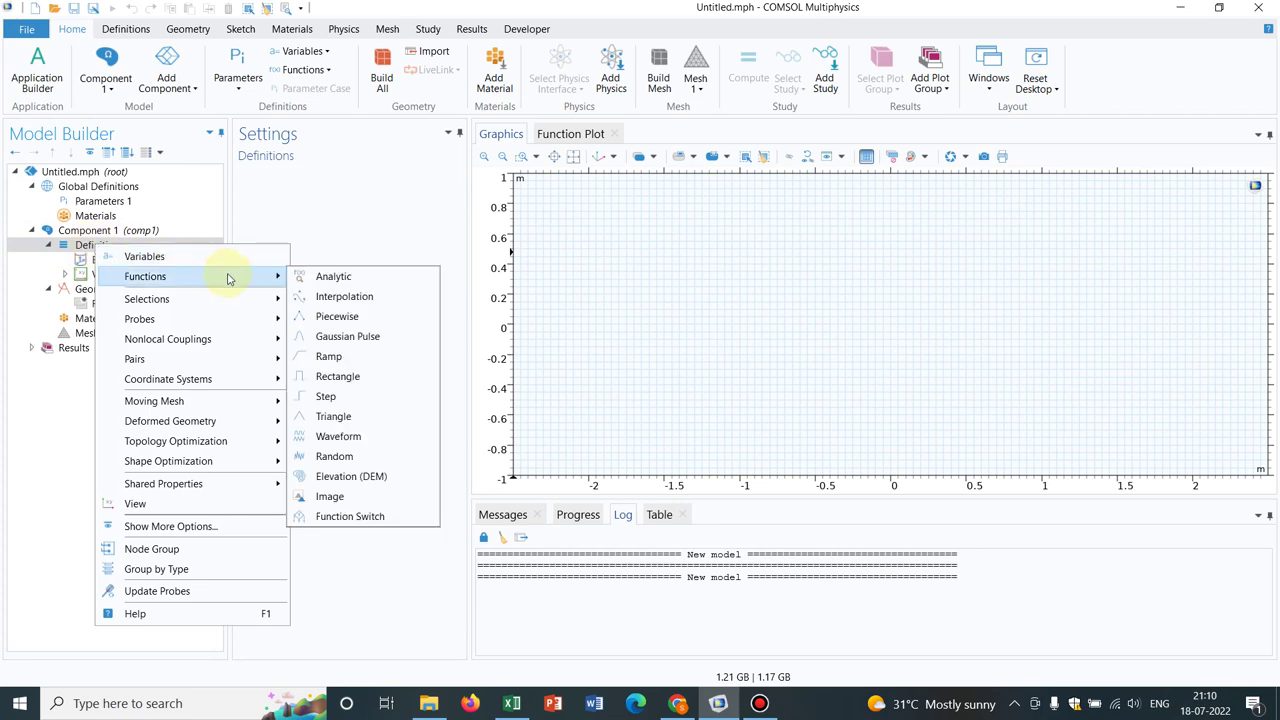
click(327, 276)
click(325, 275)
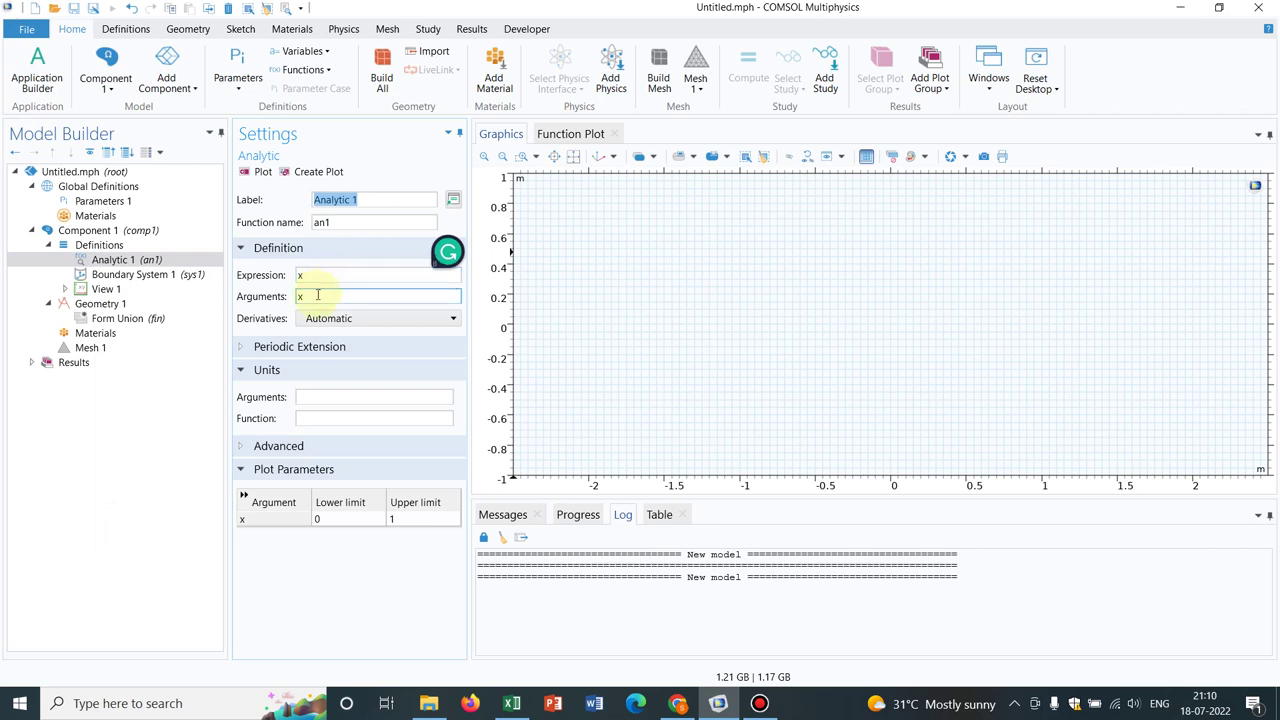
key(BackSpace)
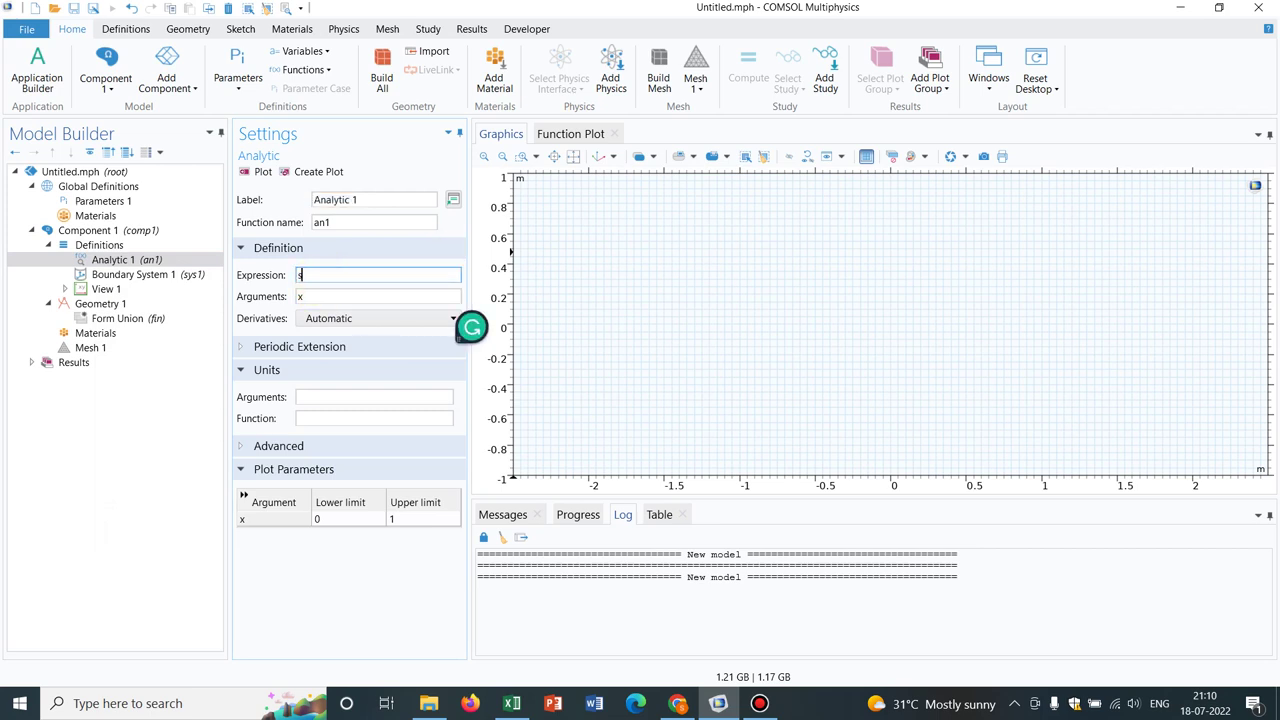
text(sin(2*3.14*x)5))
Correct the expression to sin(2*3.14*(x/10)*5) and edit the plot range's upper limit
click(349, 274)
text(/)
click(344, 274)
text(()
click(357, 274)
text(10)
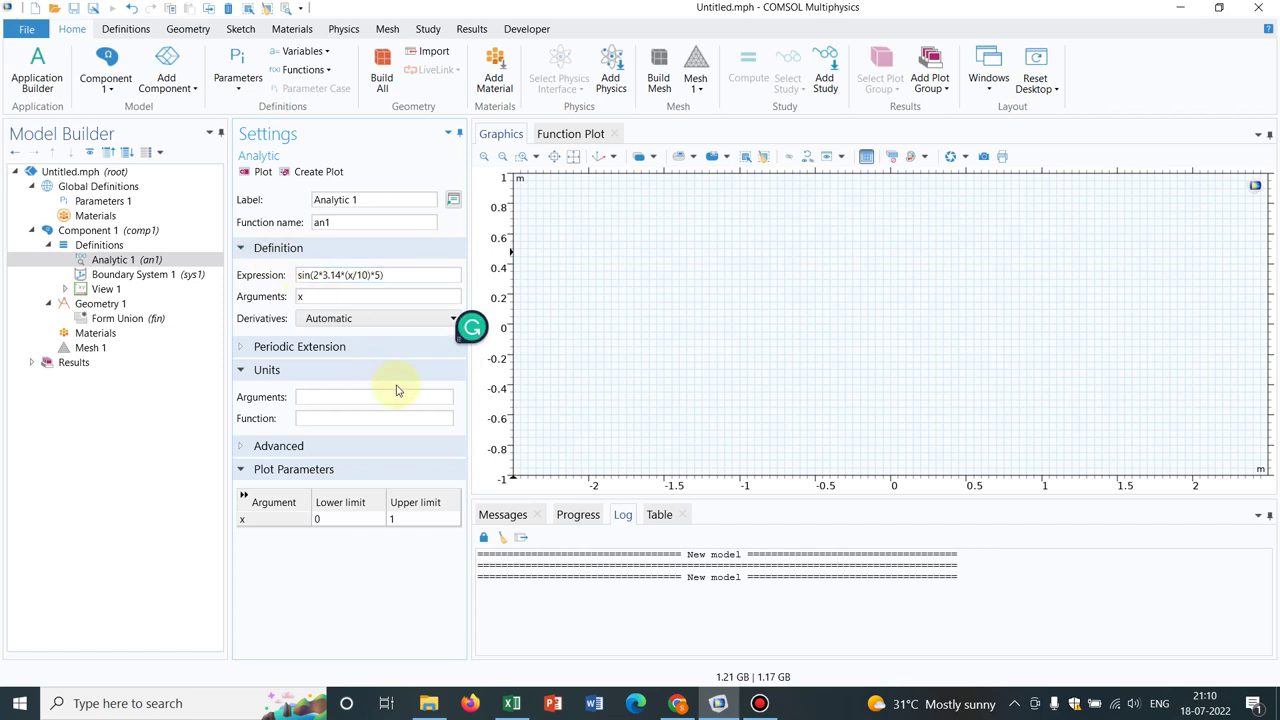
click(408, 519)
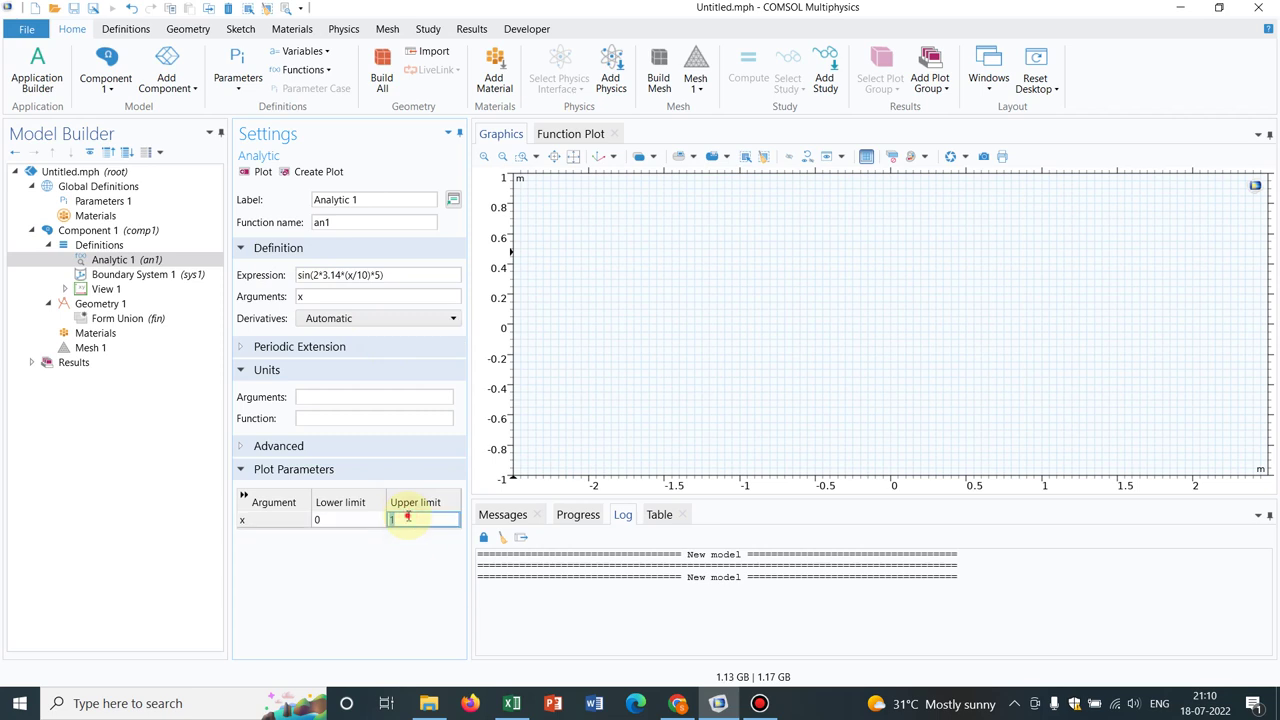
click(408, 517)
Plot an1 from 0 to 10 and create 1D Plot Group 1 with its Function 1 graph
text(0)
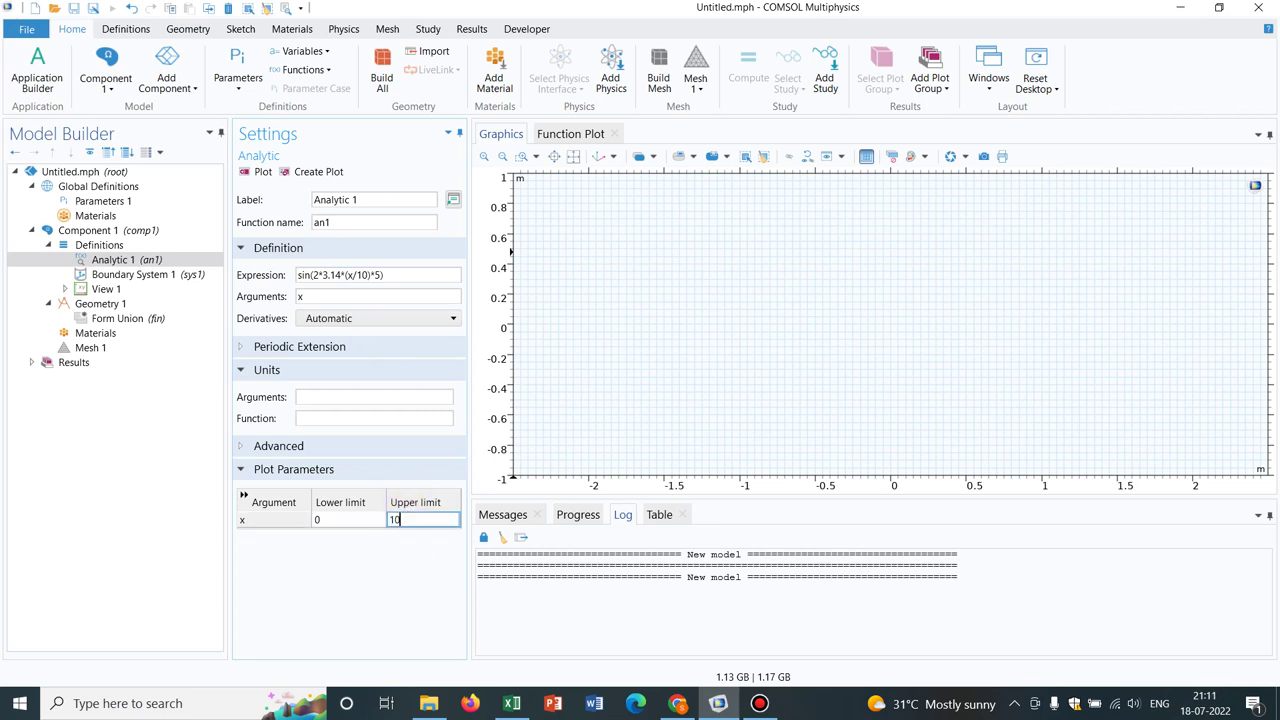
click(262, 172)
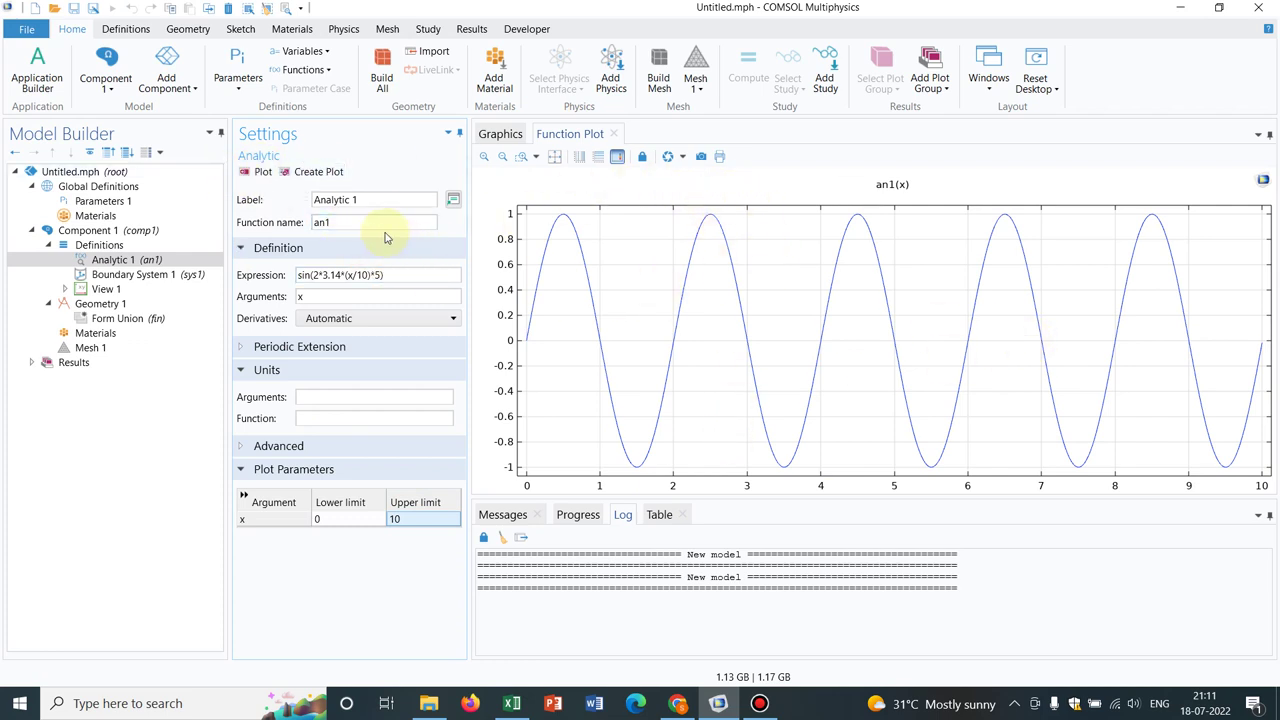
drag(330, 223, 309, 237)
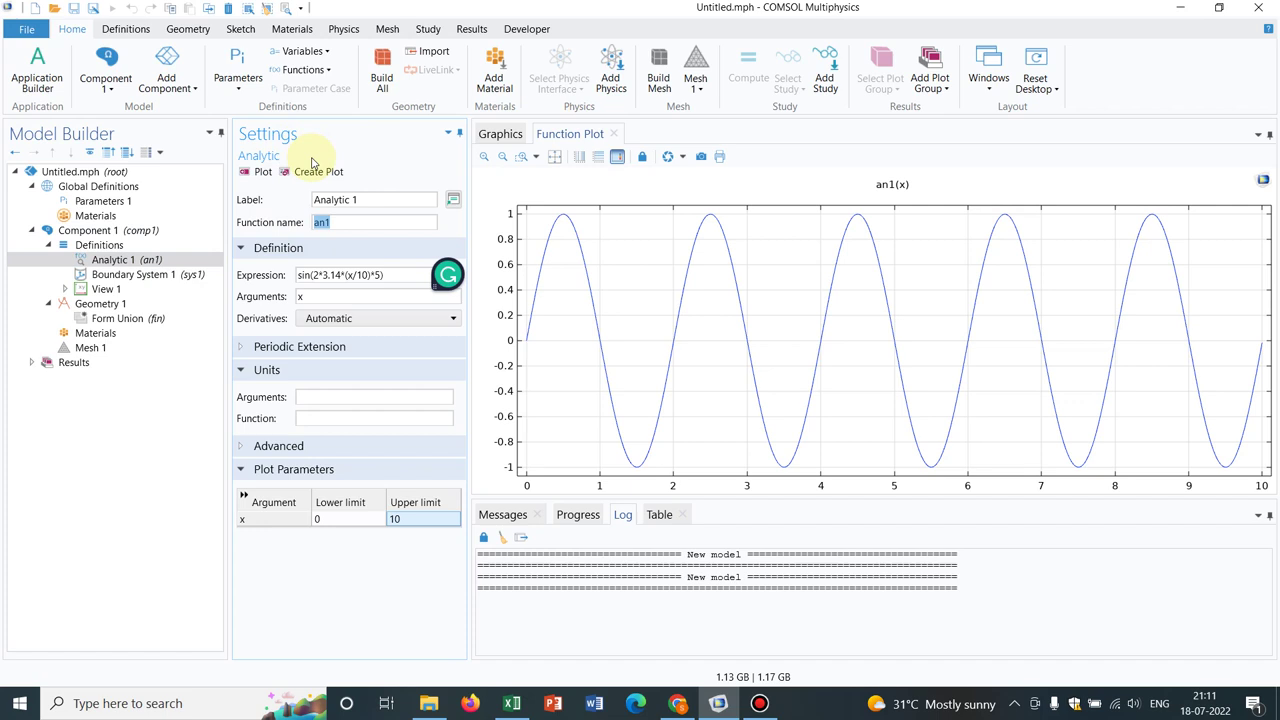
click(316, 171)
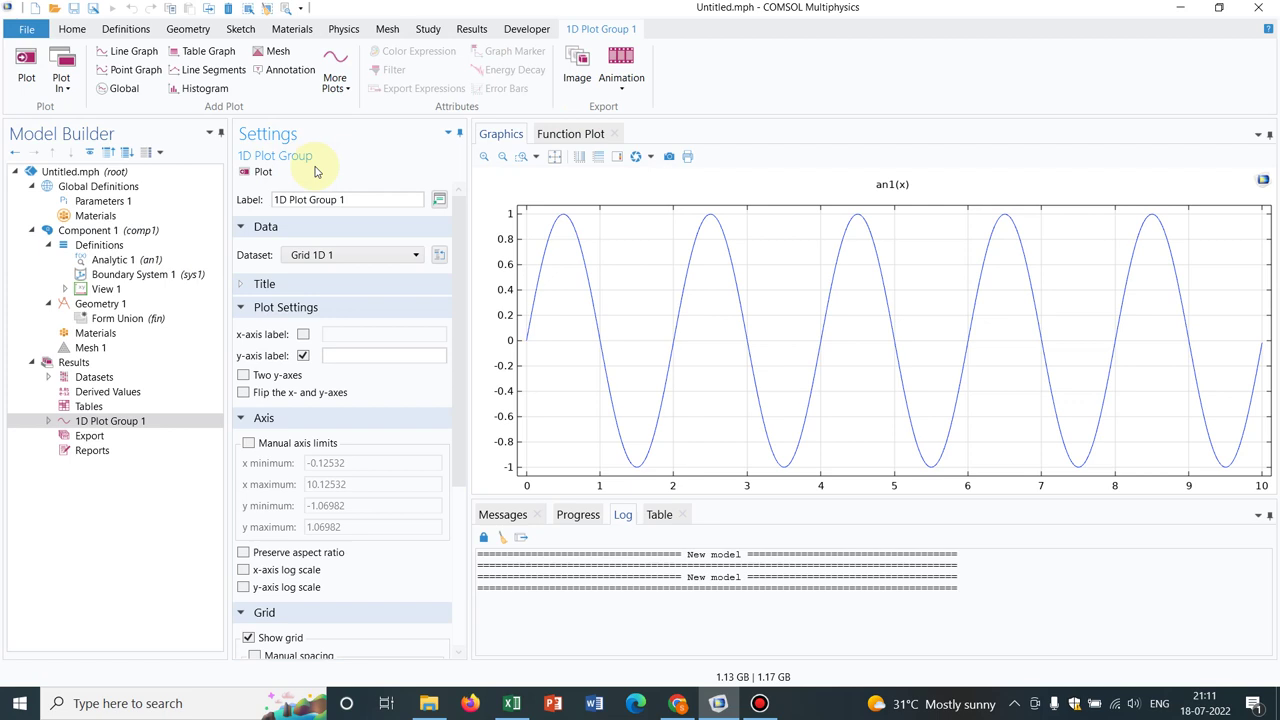
click(47, 421)
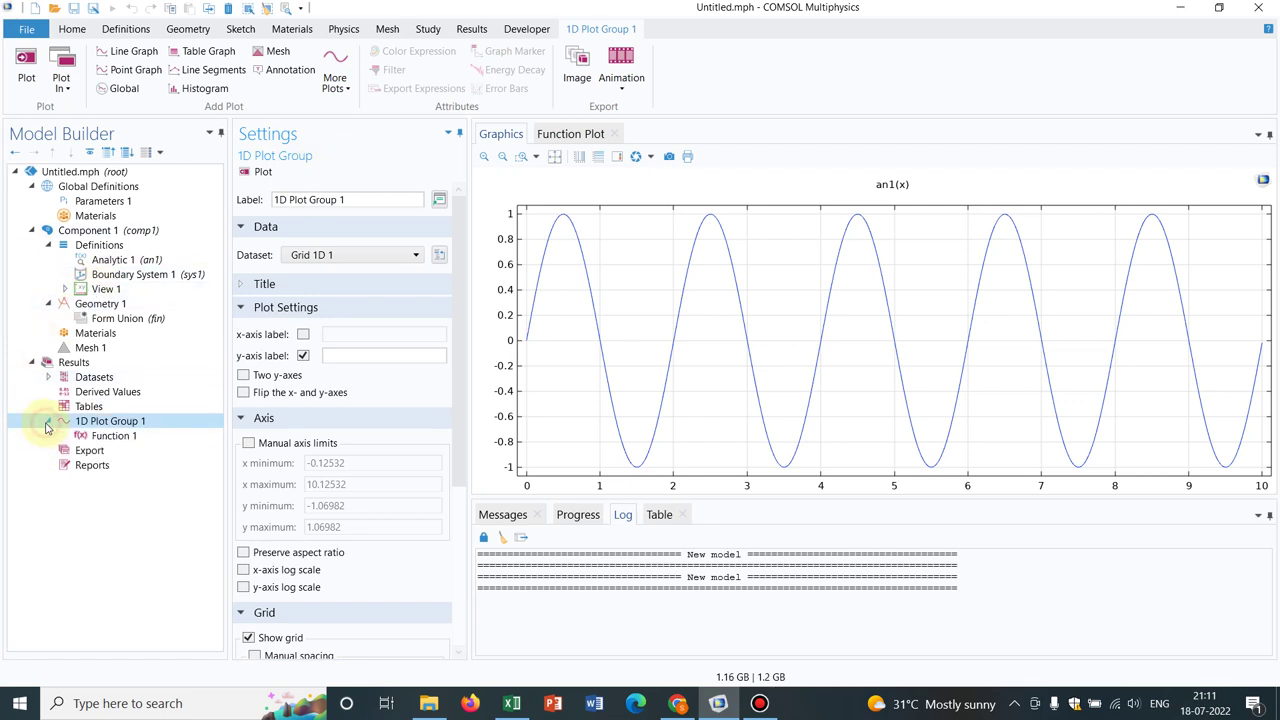
click(120, 437)
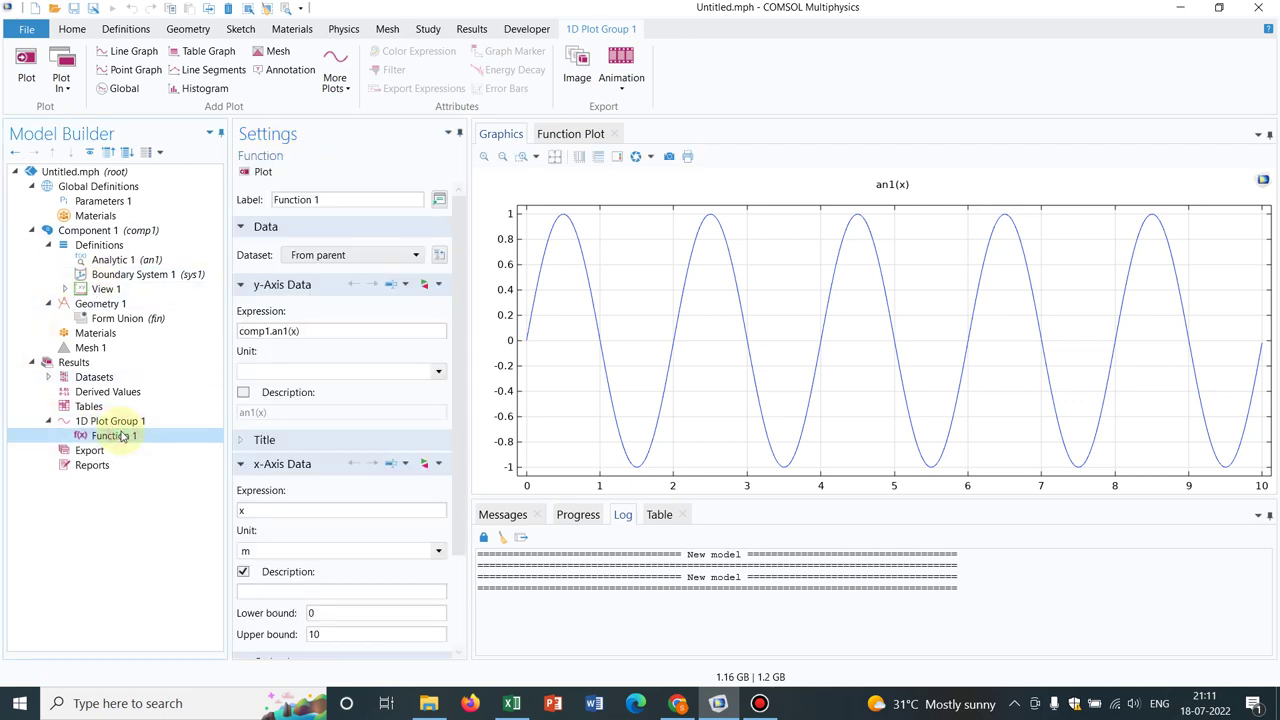
Export Function 1's graph data as spreadsheet text to a file named Data_sinF
right_click(141, 439)
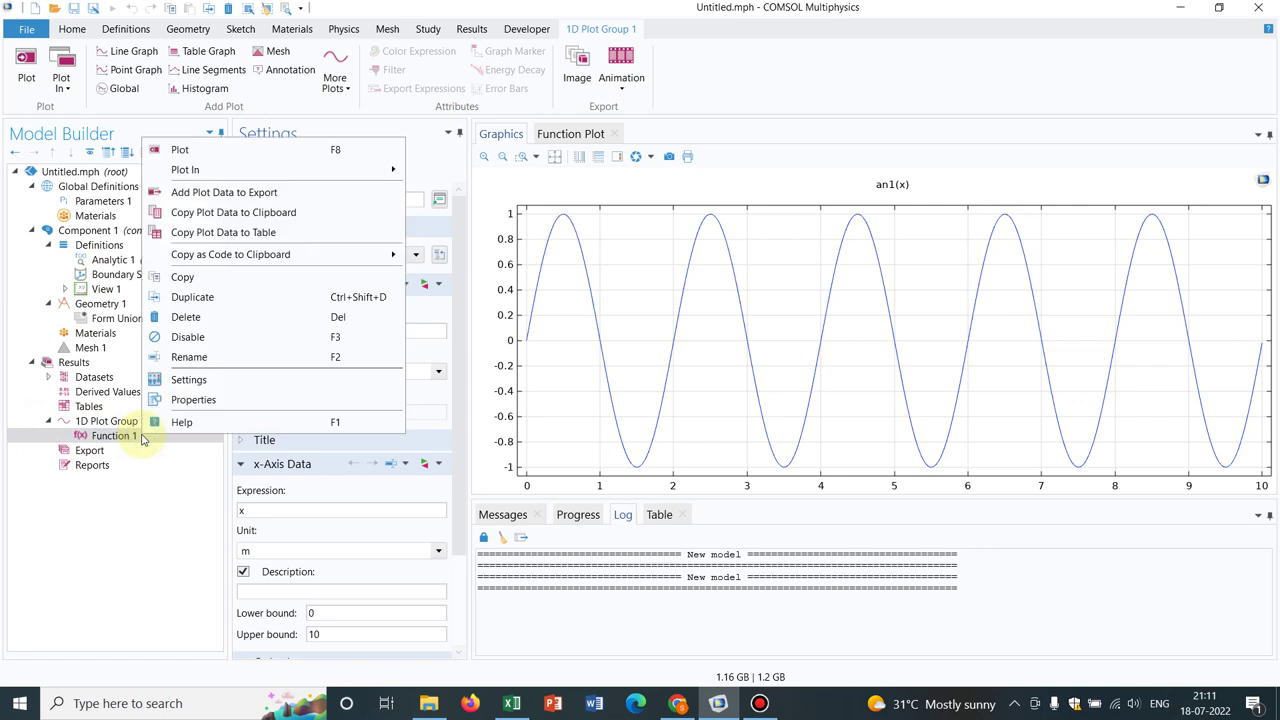
click(246, 195)
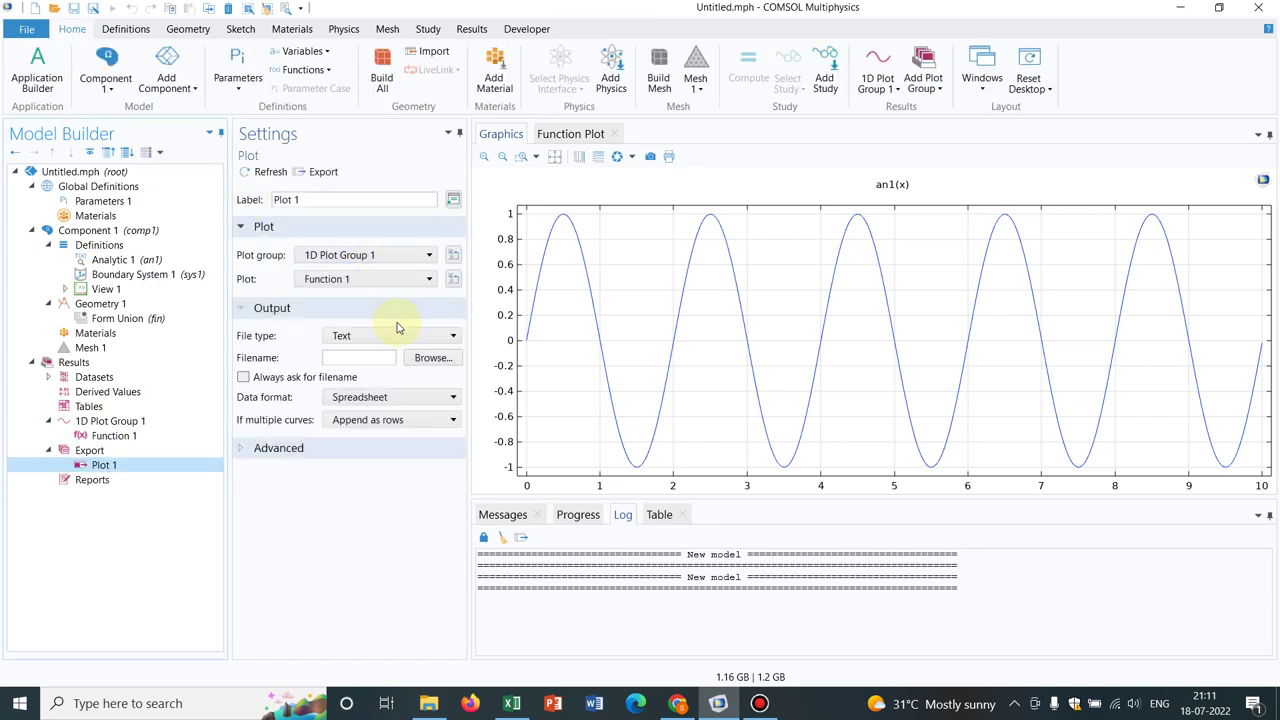
click(431, 366)
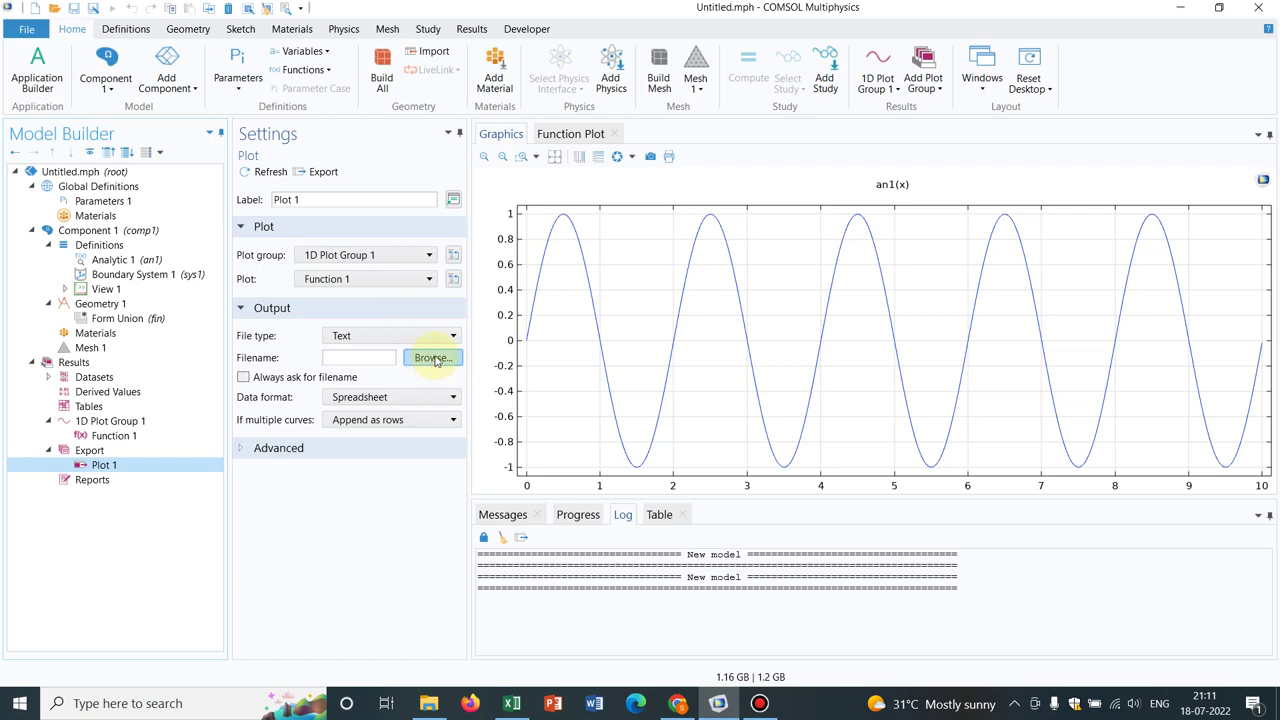
click(434, 360)
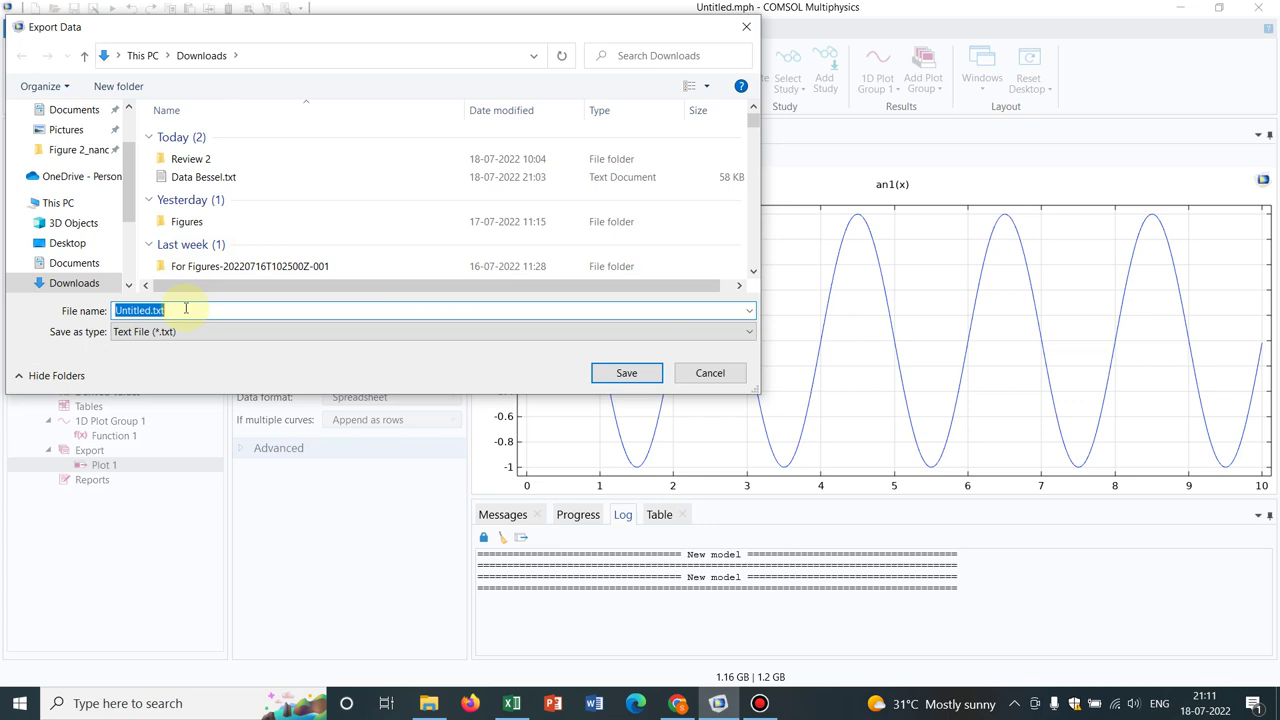
text(Data_sin)
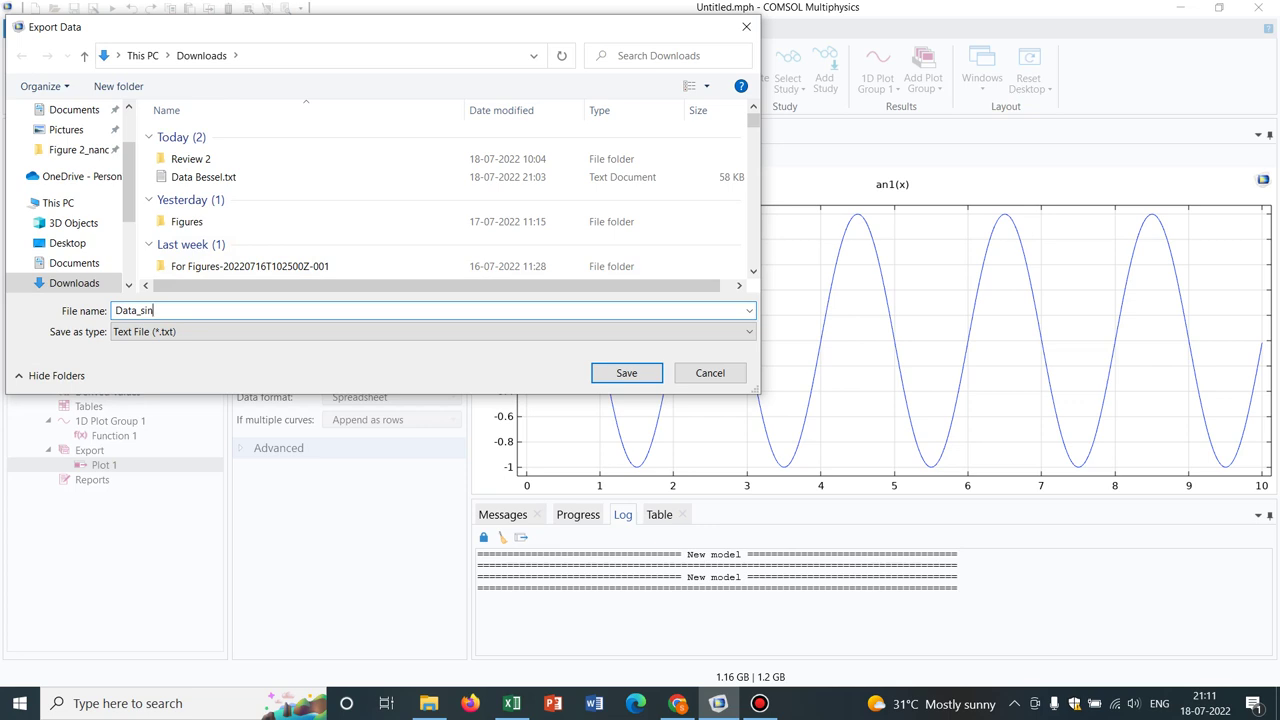
text(F)
key(Return)
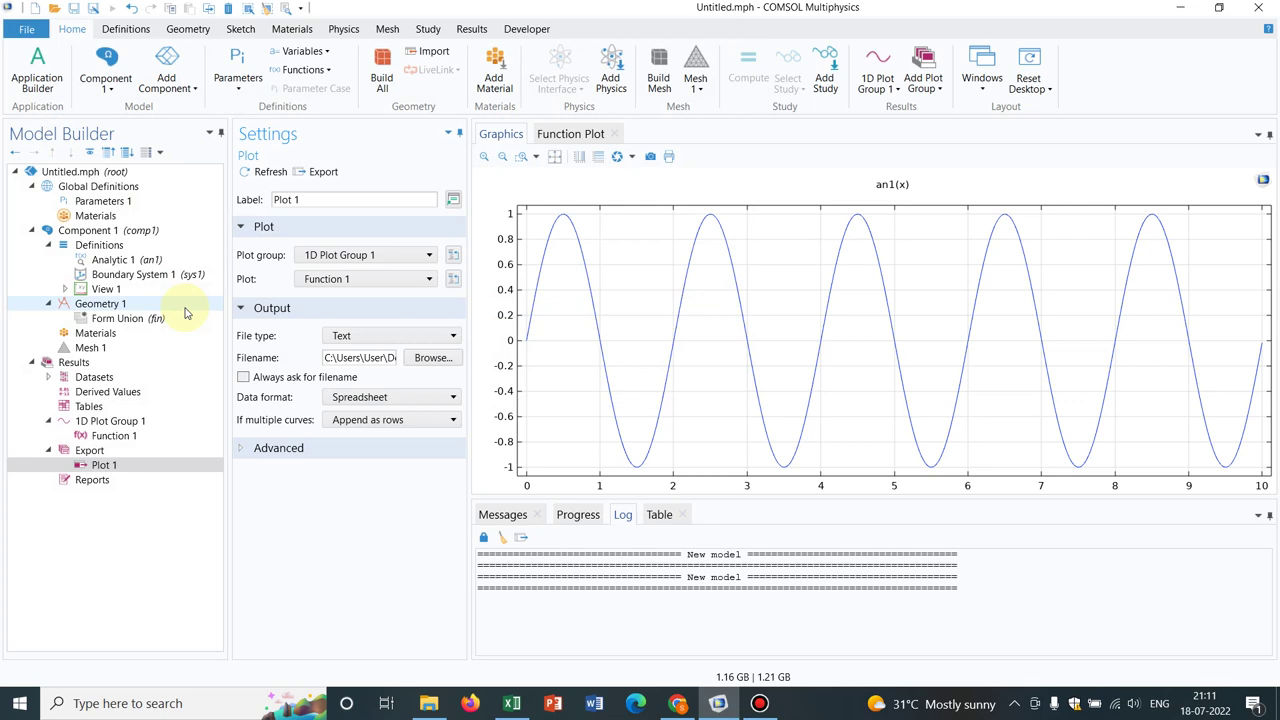
click(322, 174)
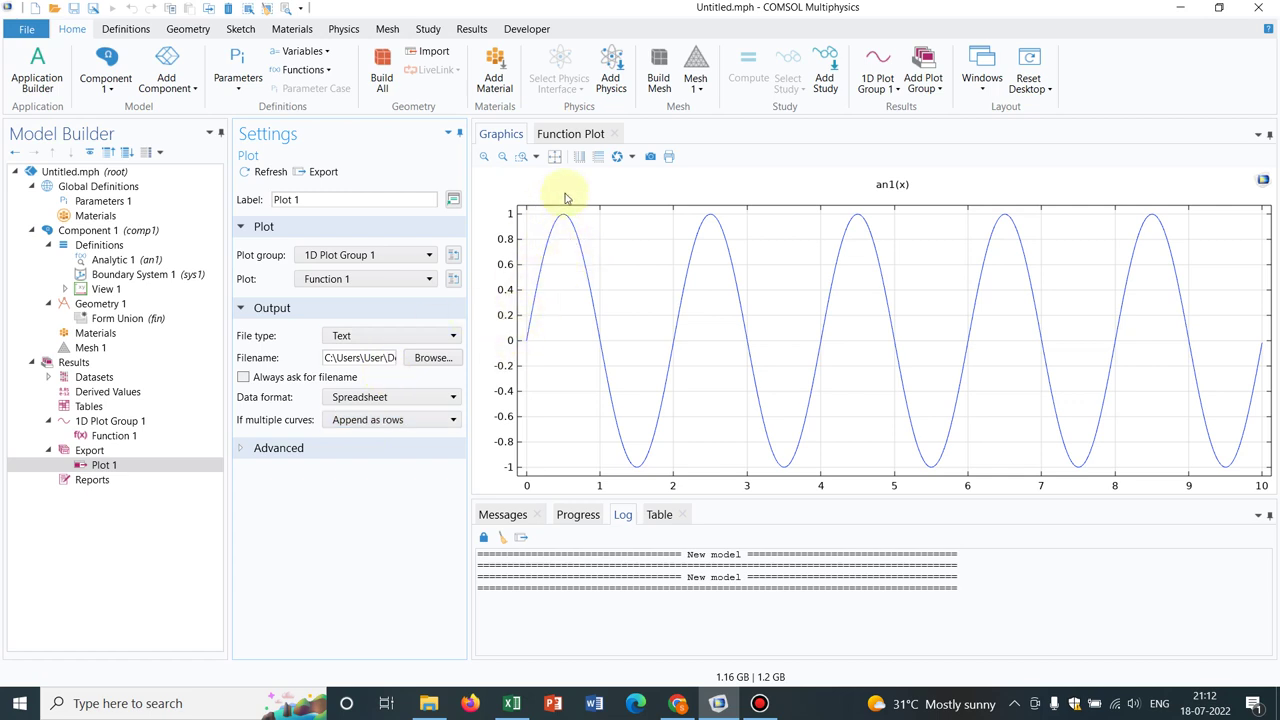
Add Interpolation Curve 1 to Geometry 1 with its points loaded from the file Data_sinF.txt
click(110, 306)
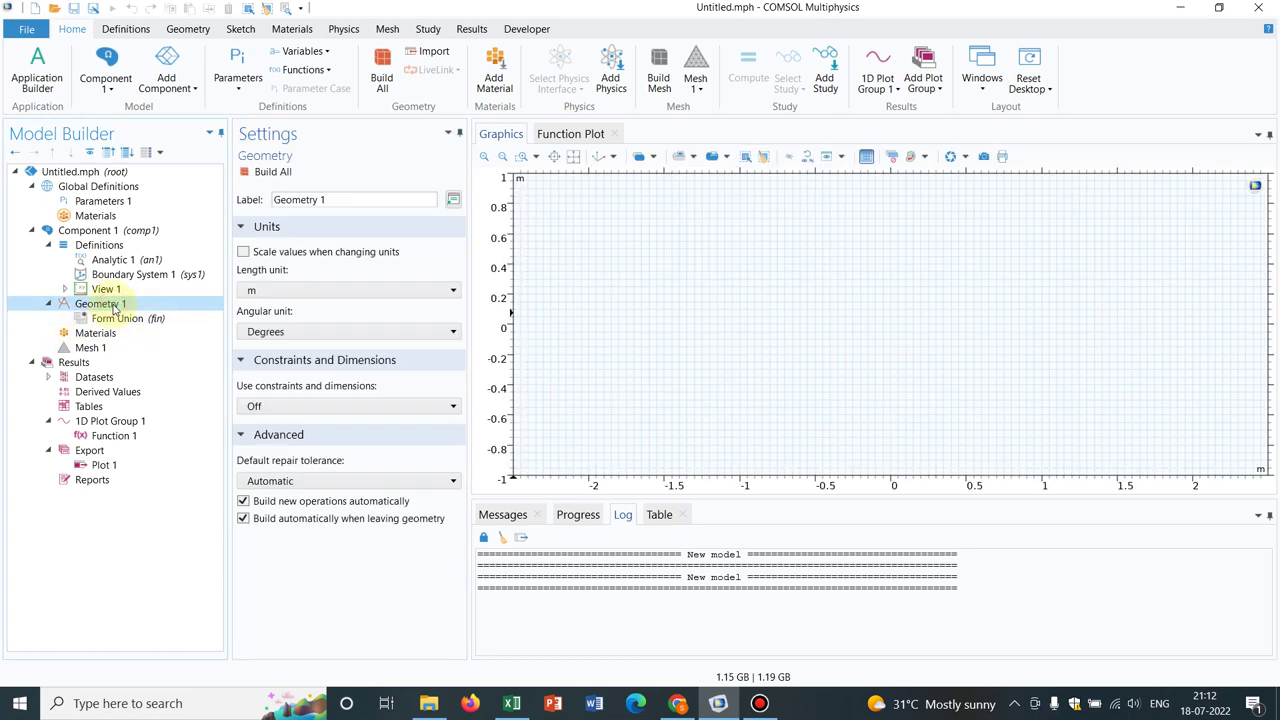
right_click(114, 310)
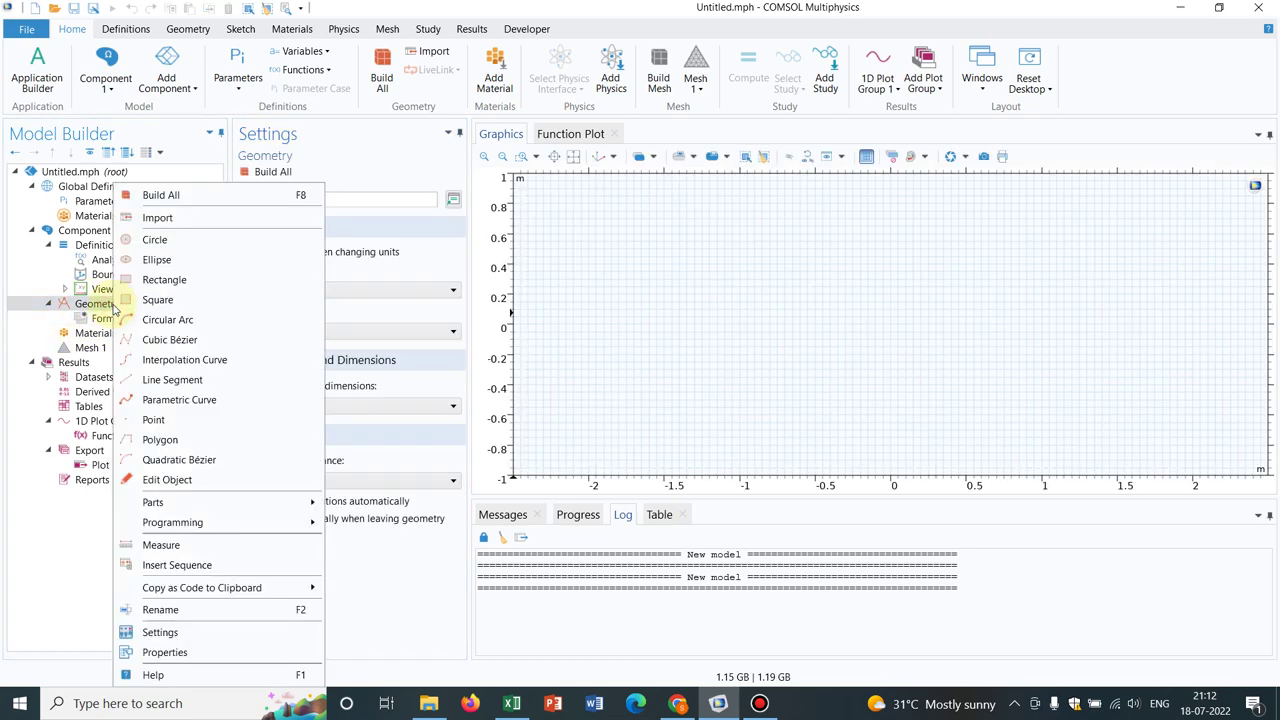
click(173, 361)
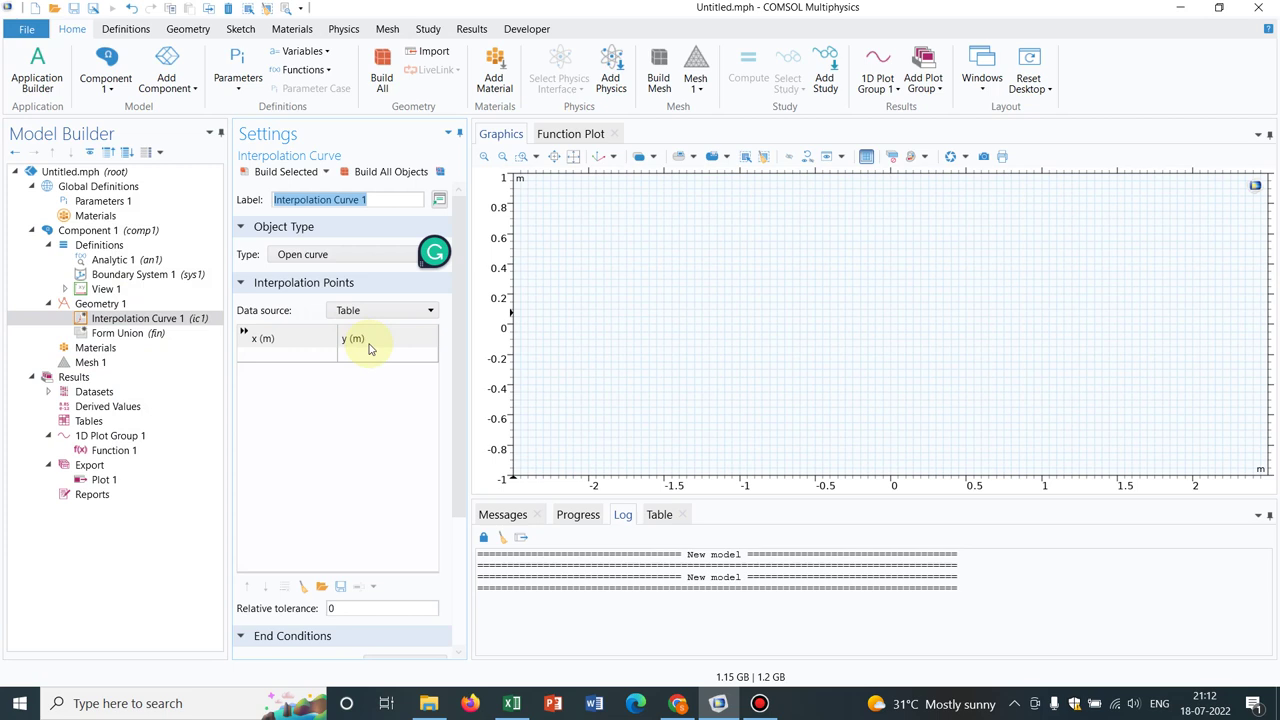
drag(469, 177, 537, 178)
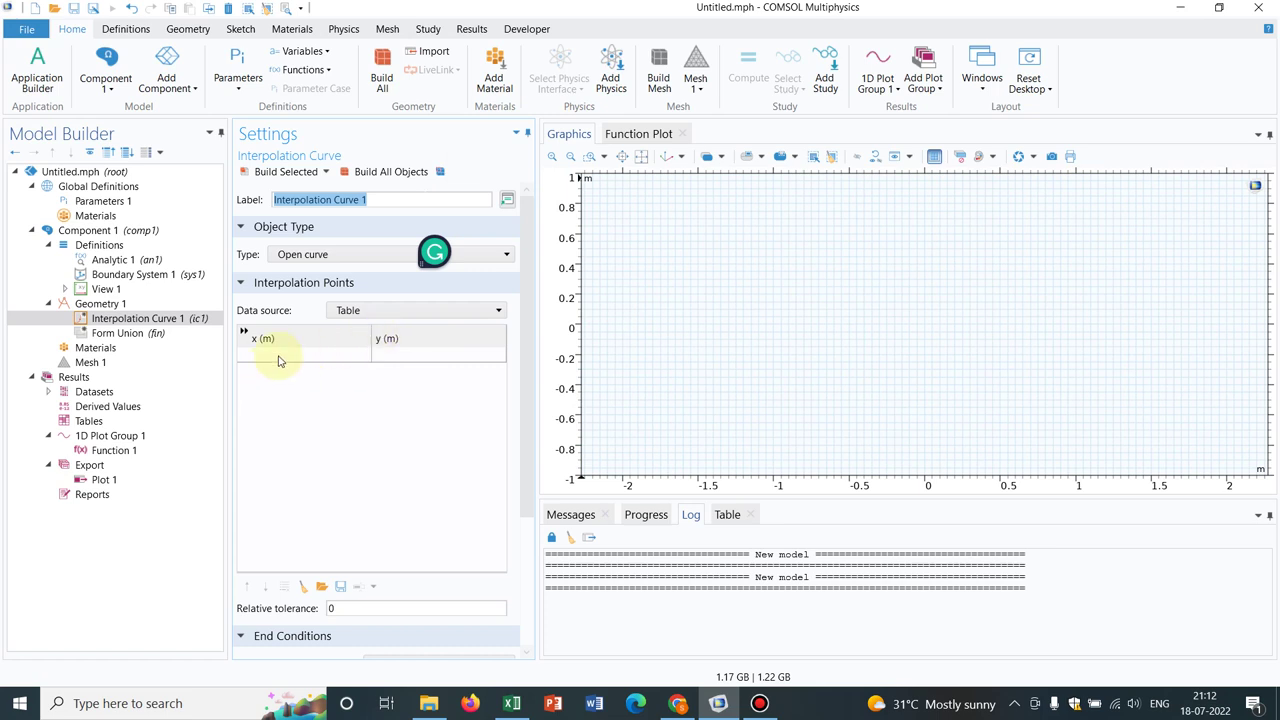
click(390, 316)
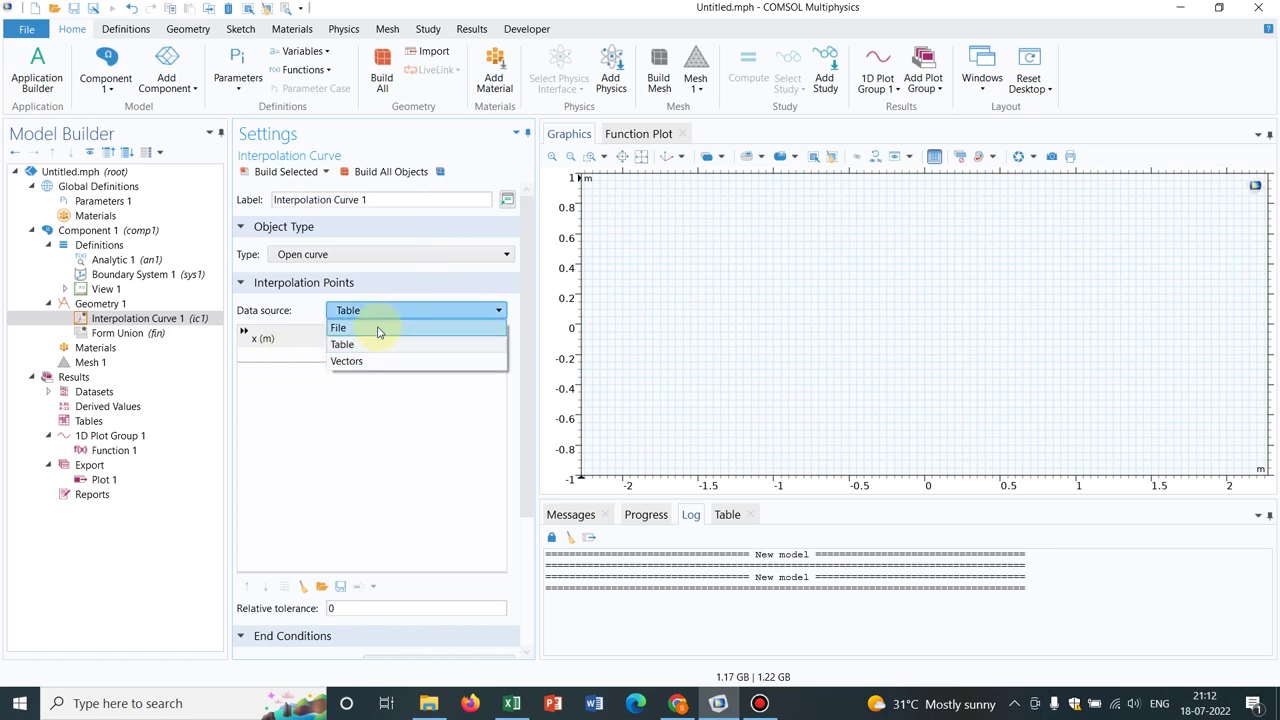
click(379, 328)
click(355, 352)
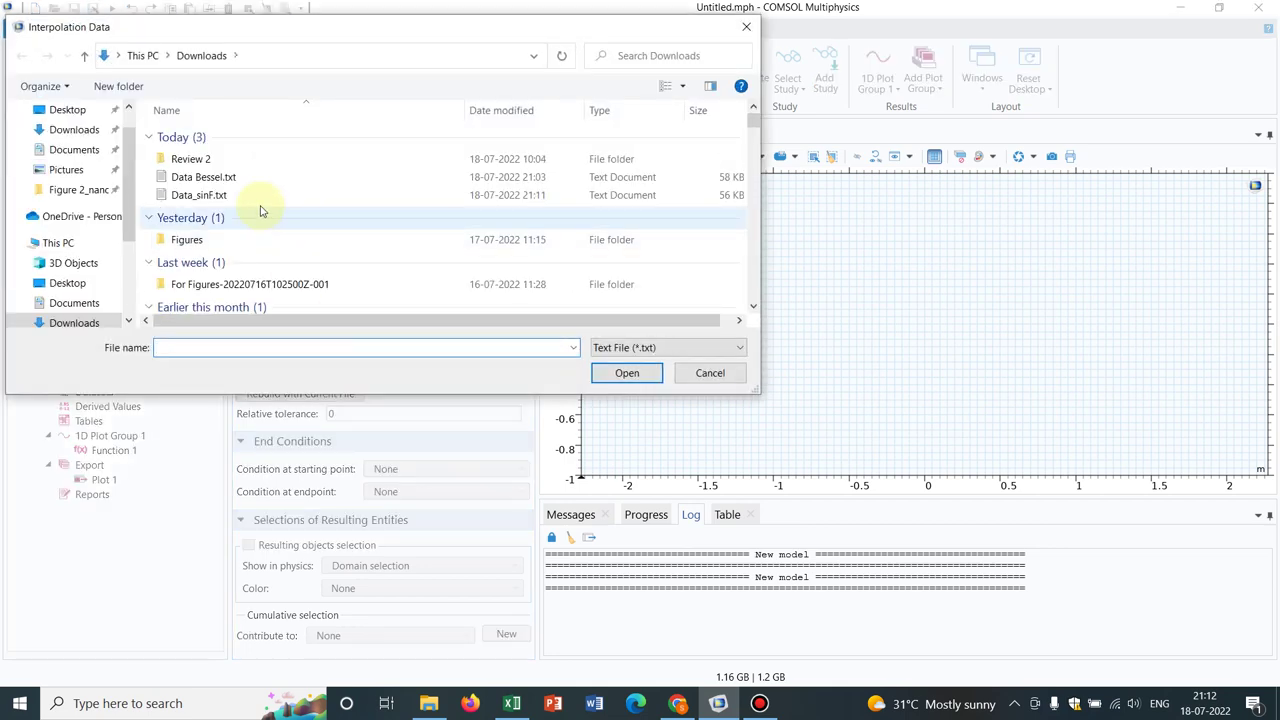
click(240, 197)
double_click(240, 197)
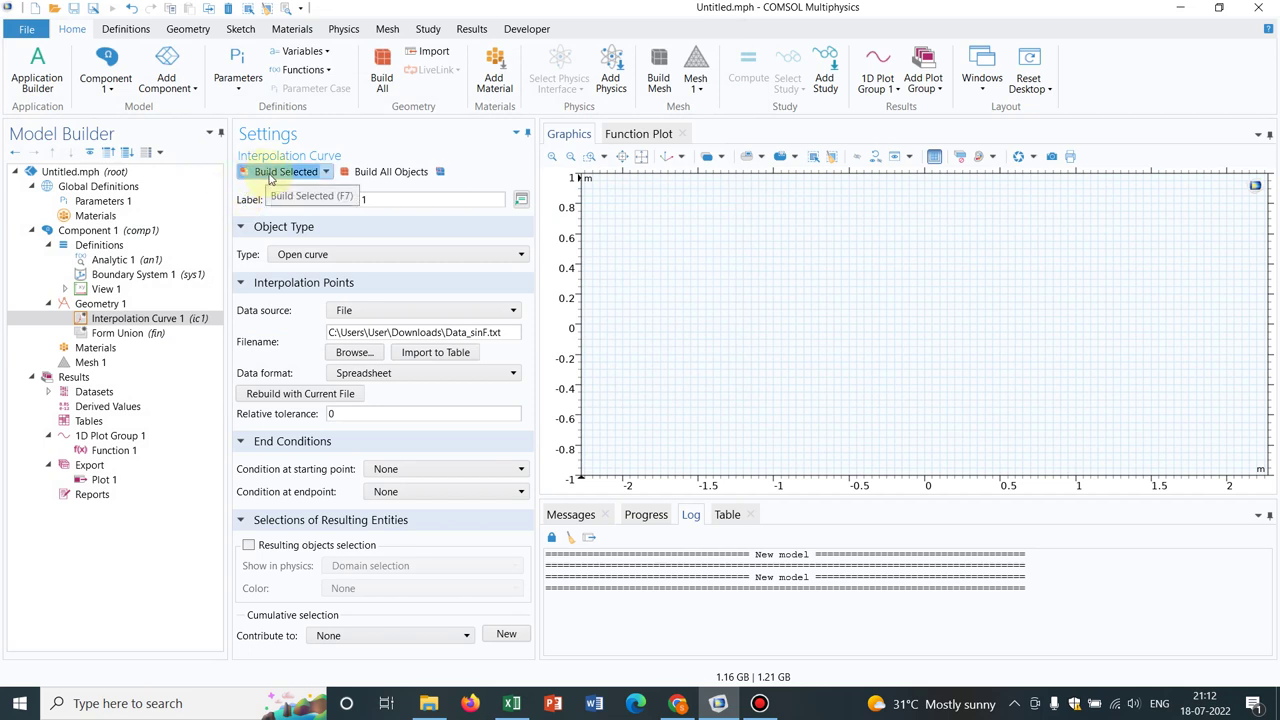
Build Interpolation Curve 1 to draw the five-cycle sine wave from 0 to 10
click(268, 174)
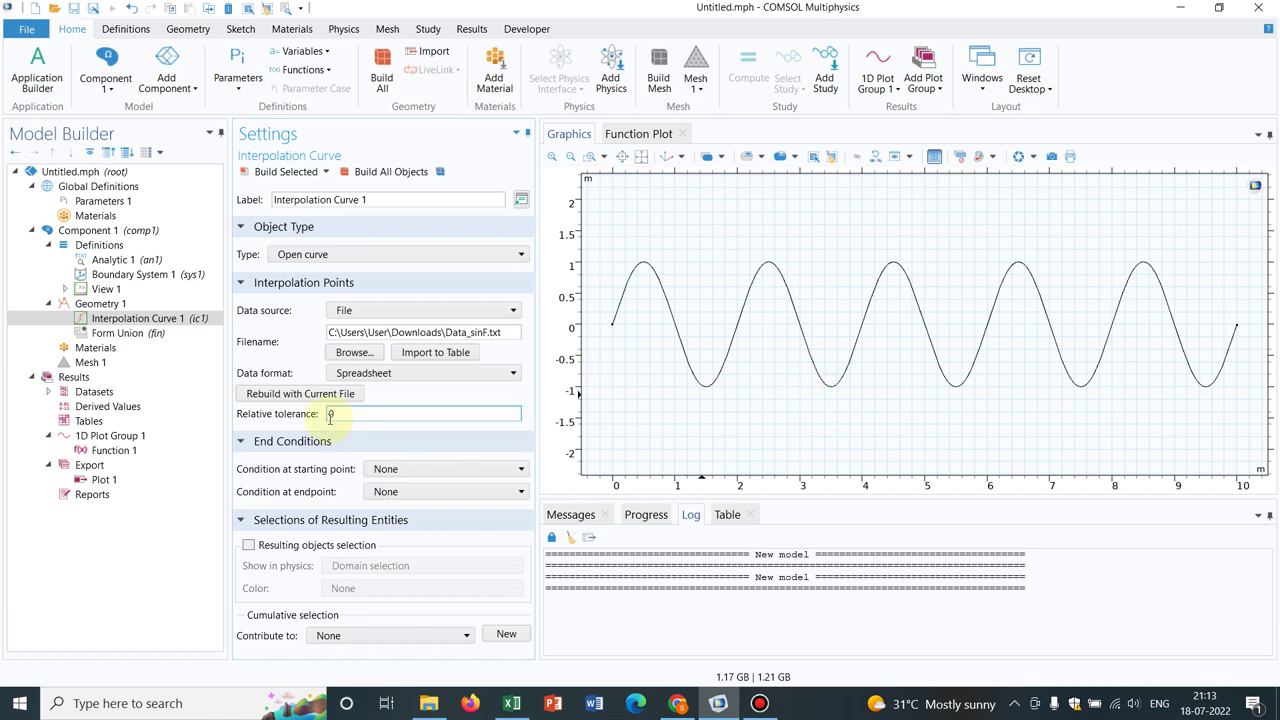
Add a second Analytic function an2 under Definitions with expression besselj(0,x)
click(140, 248)
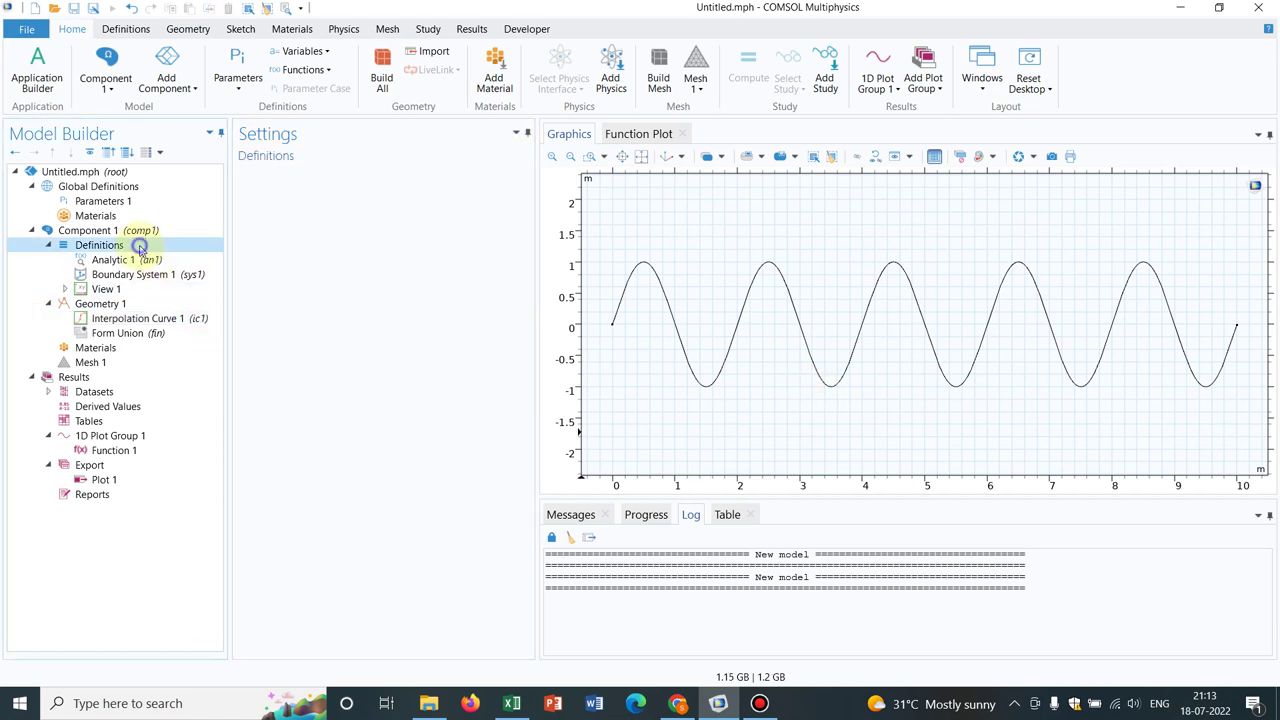
right_click(140, 248)
mouse_move(268, 276)
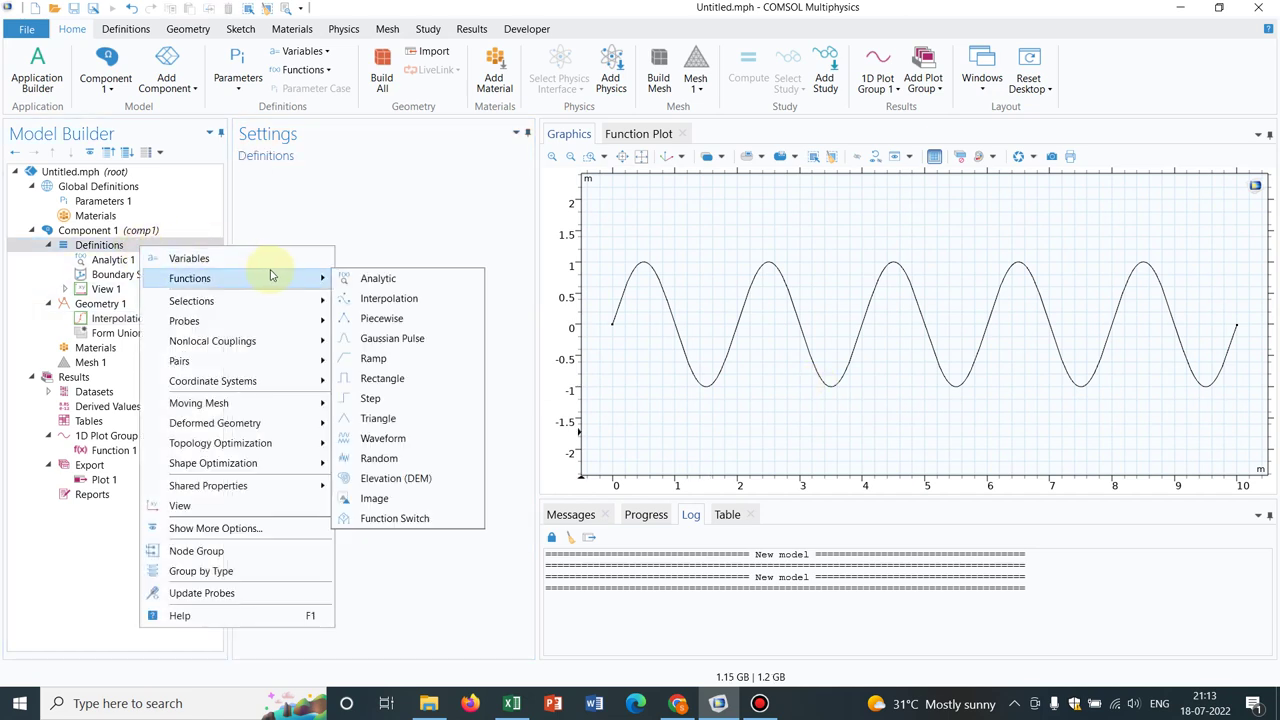
click(370, 278)
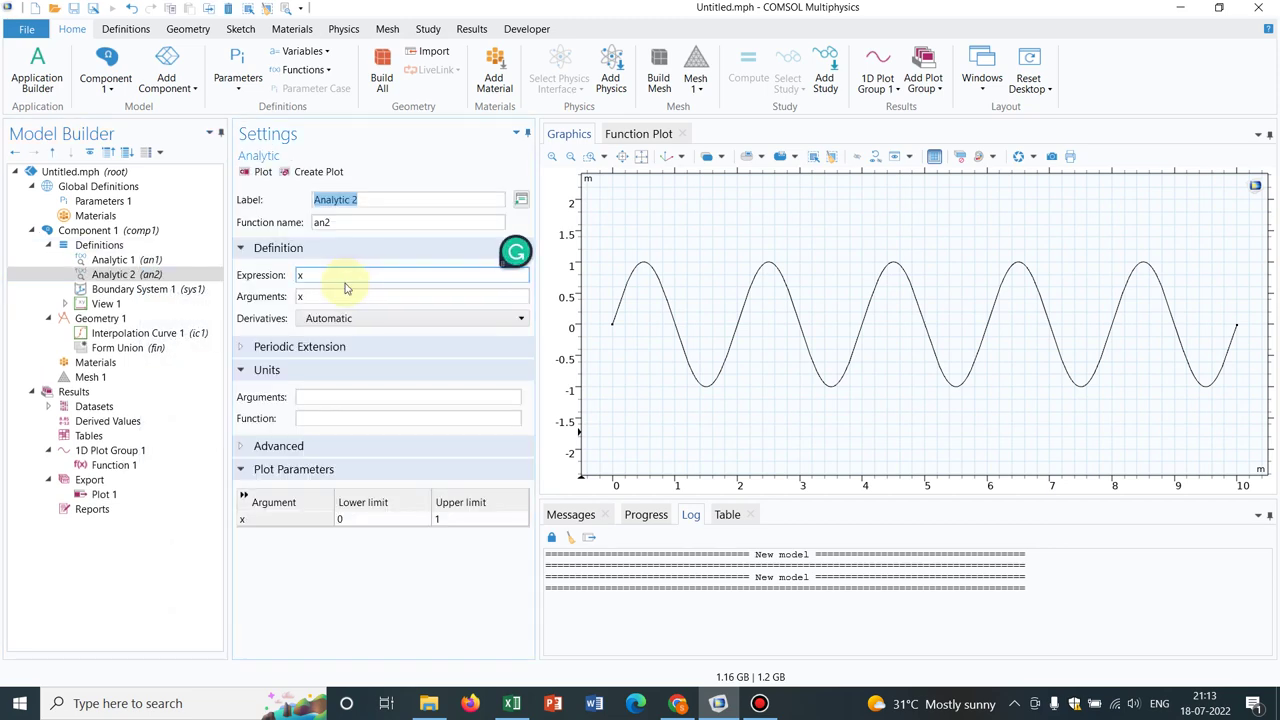
click(337, 292)
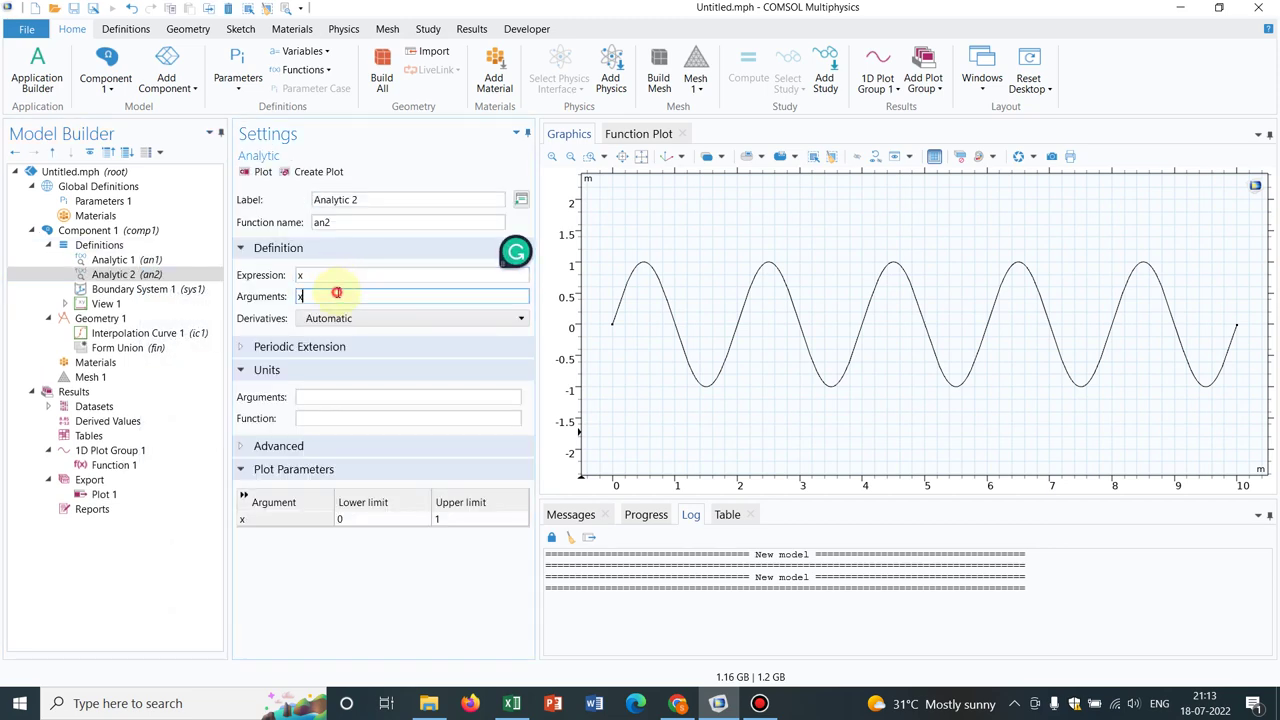
click(325, 277)
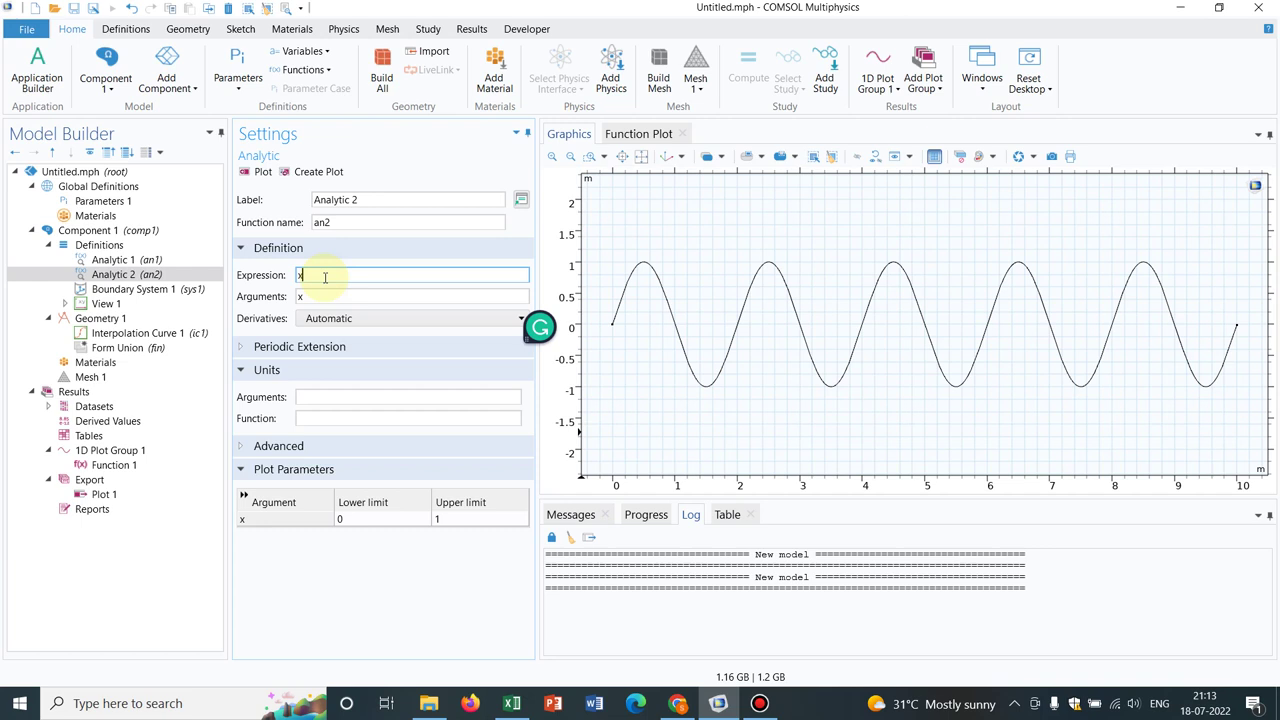
text(besselj(0,x))
click(354, 276)
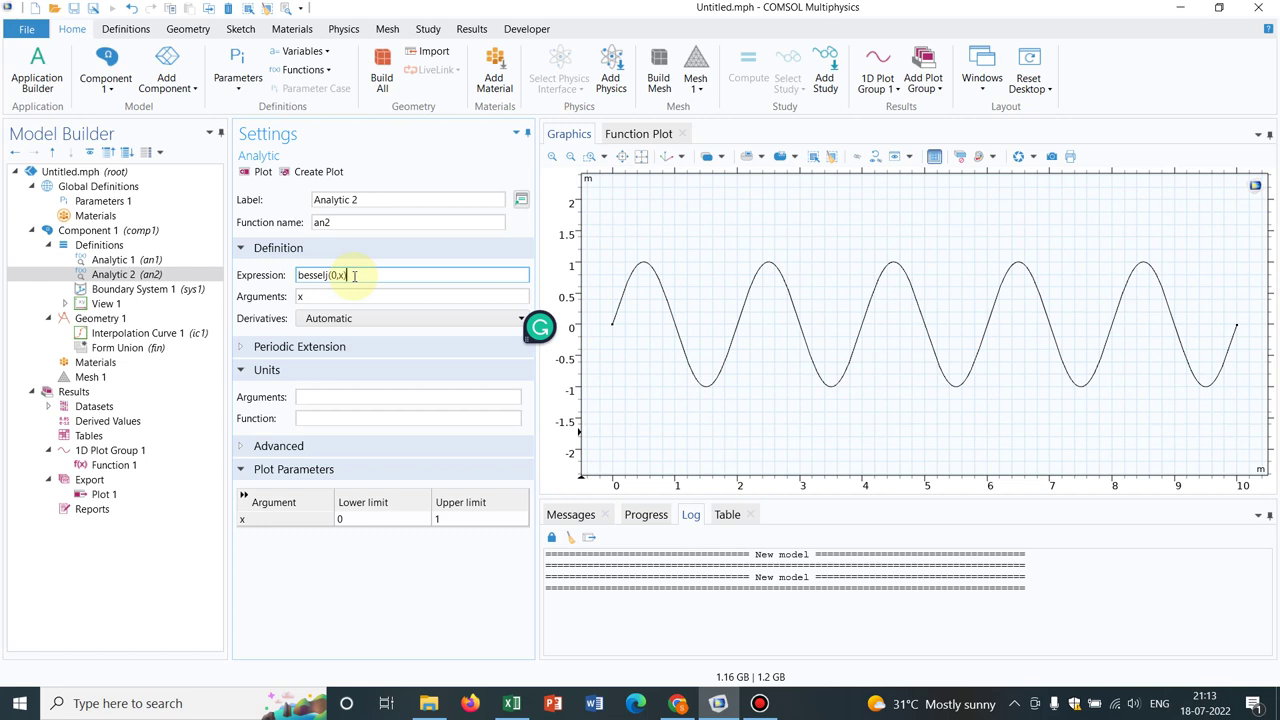
Set an2's plot upper limit to 40, preview it, and create a plot group for it
click(451, 519)
text(10)
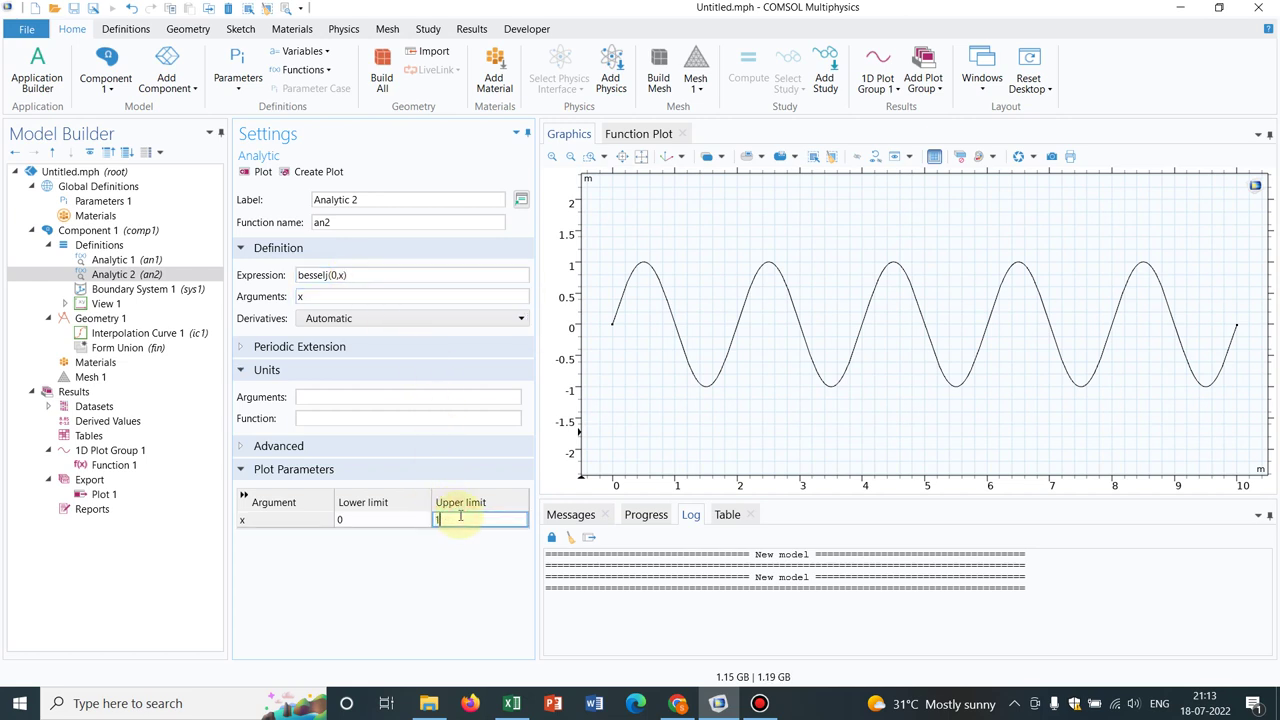
click(255, 172)
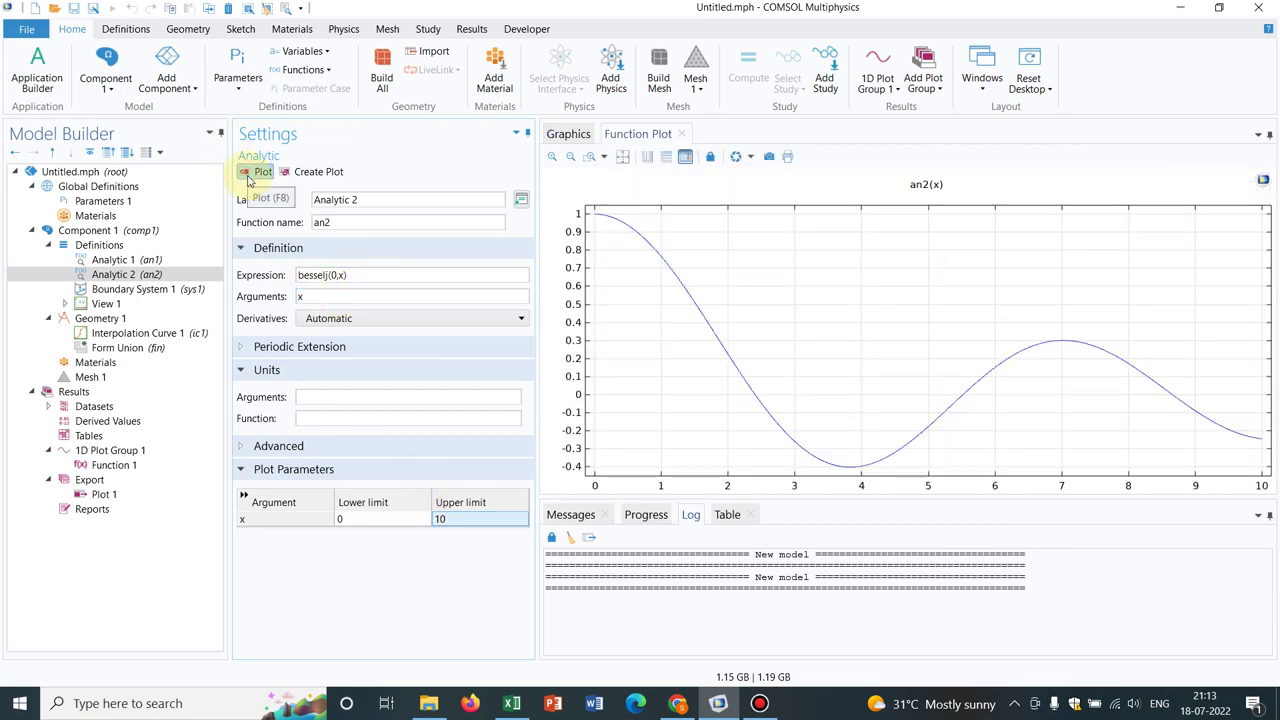
click(461, 516)
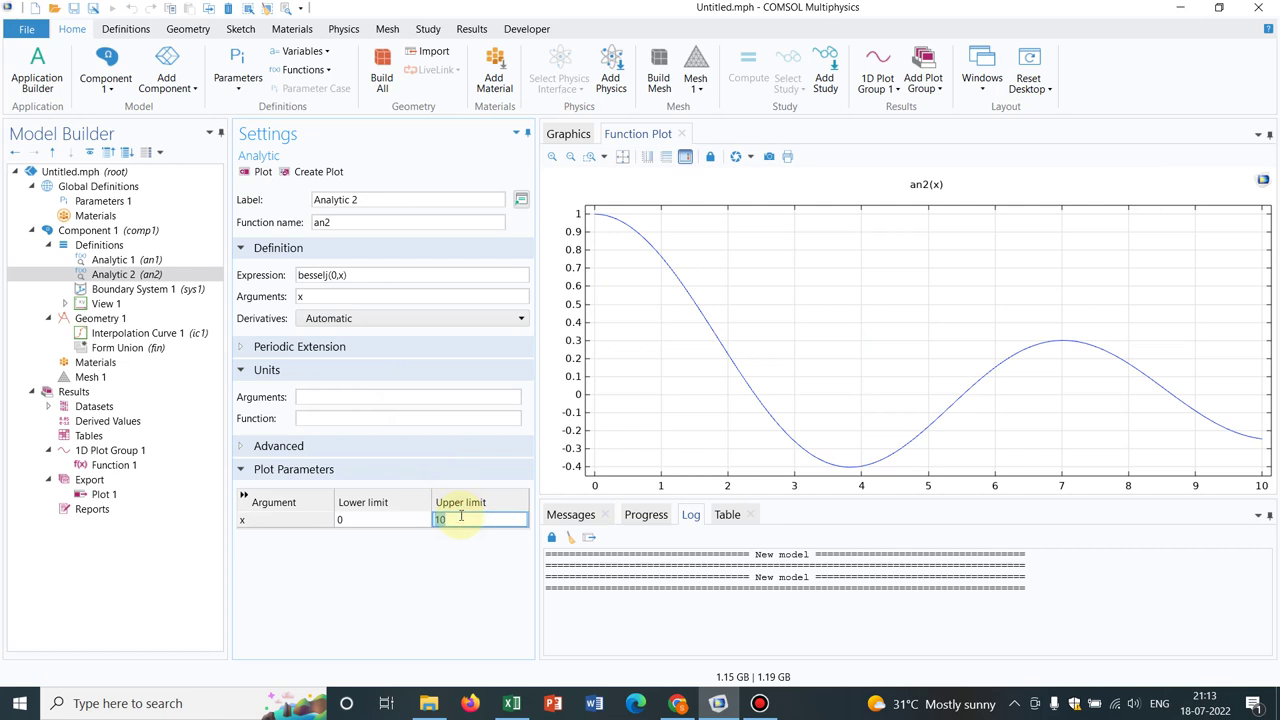
text(4)
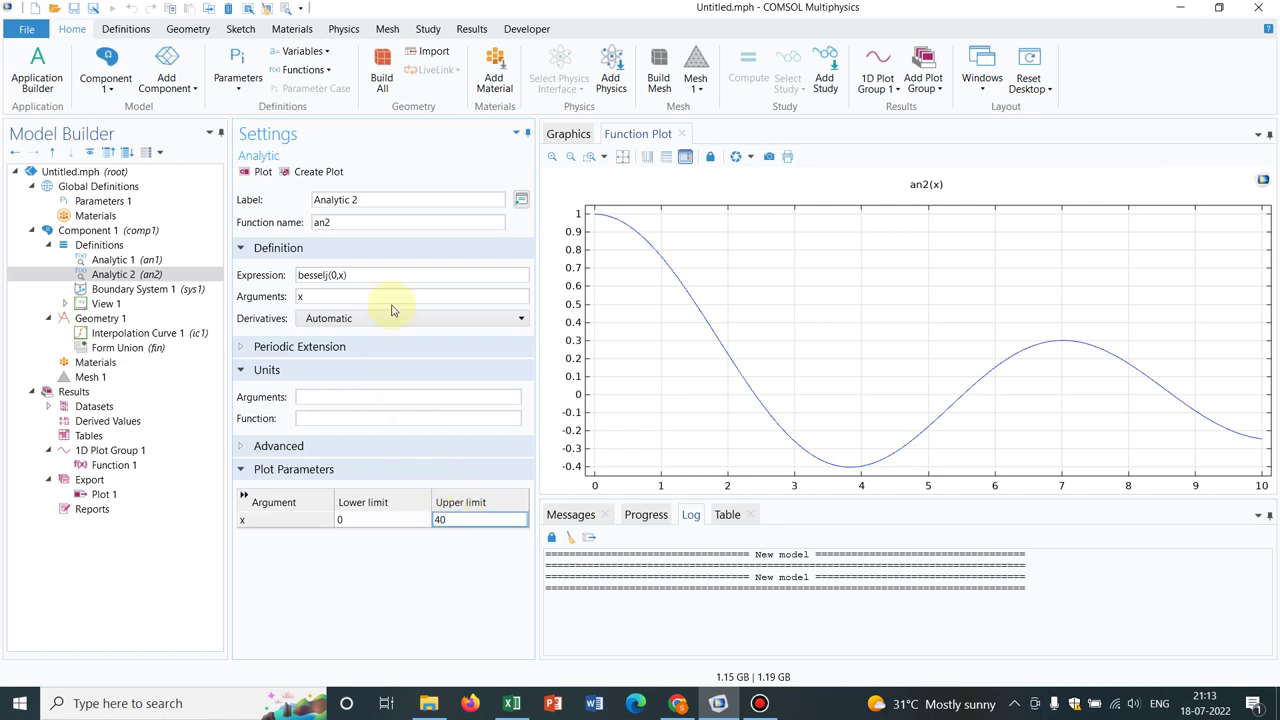
click(314, 172)
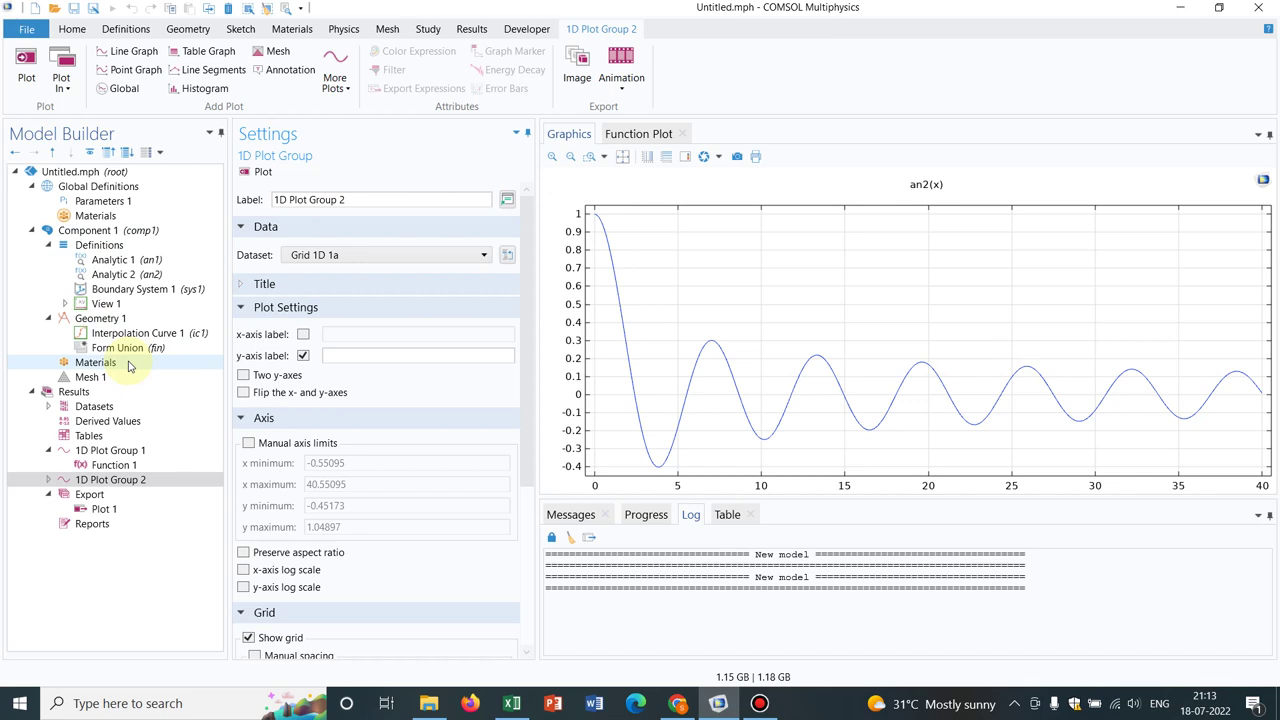
Create 1D Plot Group 3 from Analytic 2 and select its an2(x) function graph
click(126, 275)
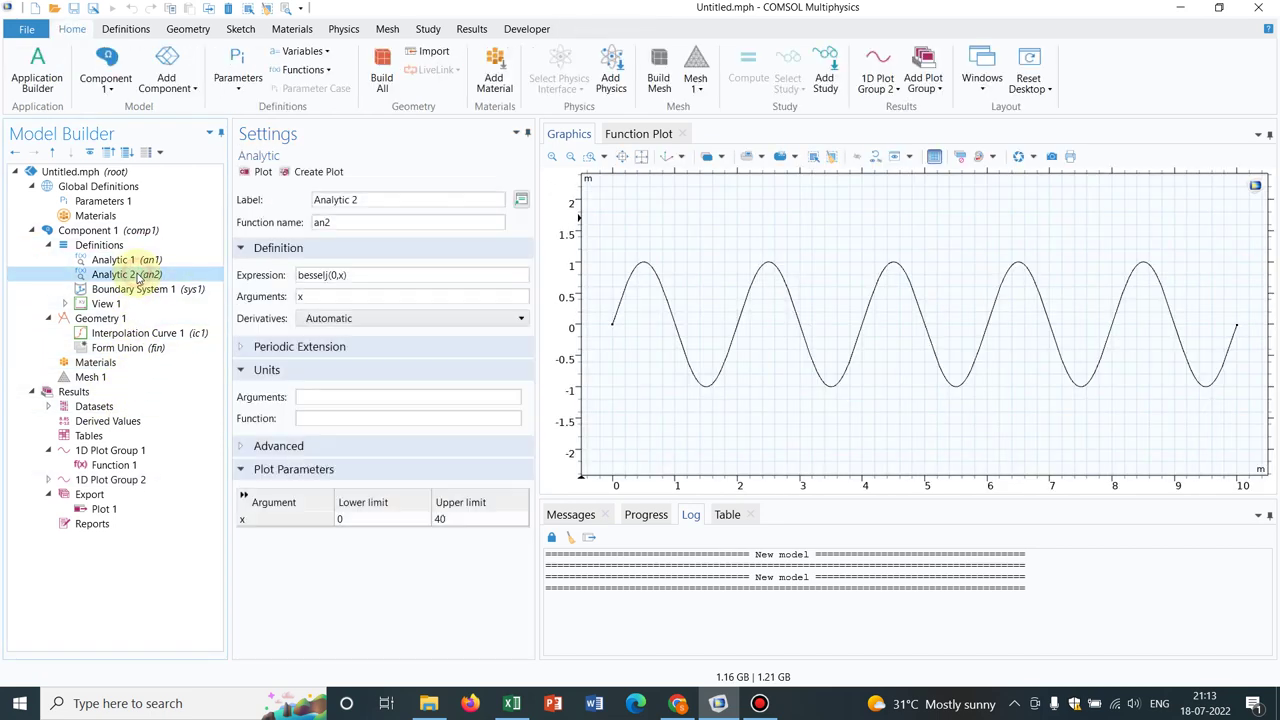
click(309, 175)
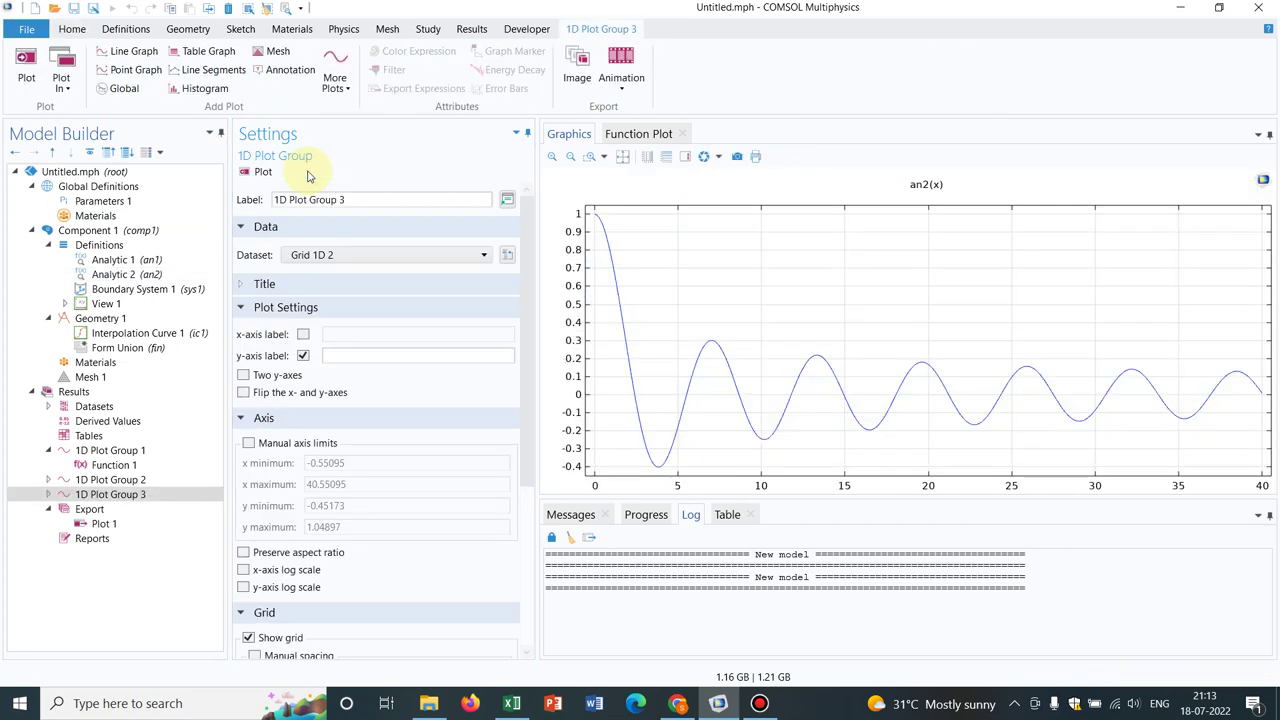
click(48, 494)
click(118, 510)
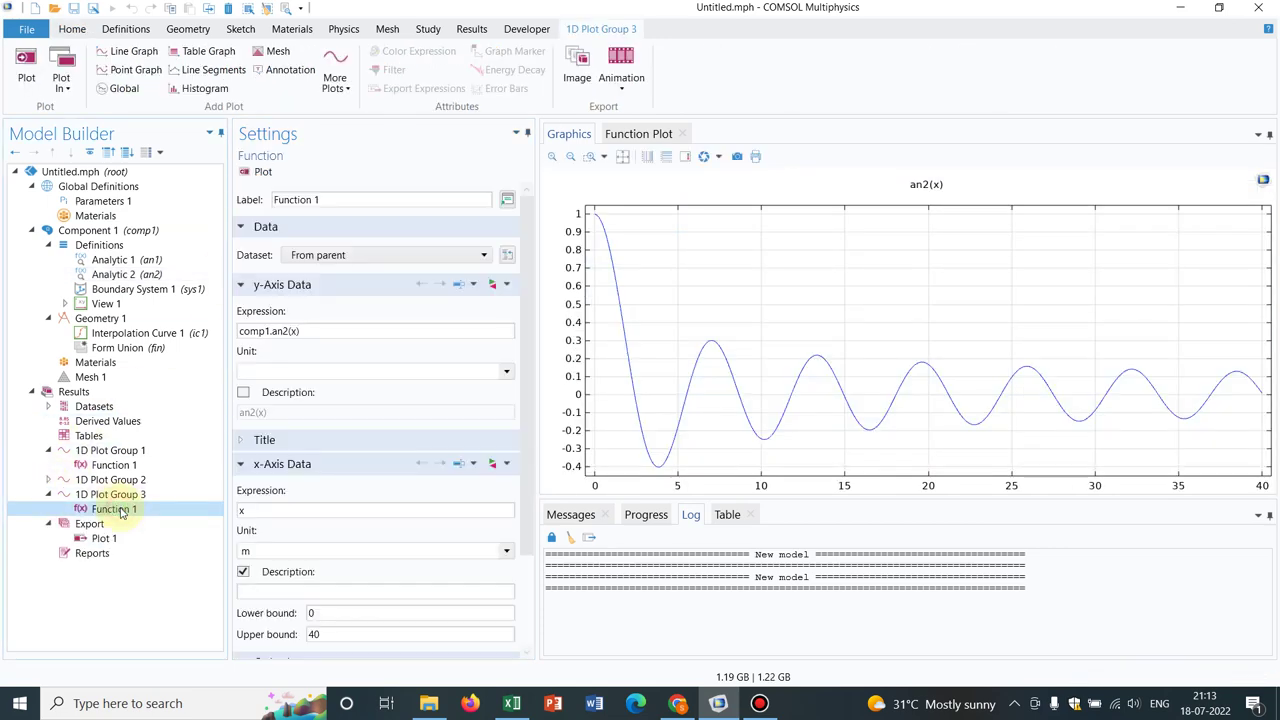
Export the an2(x) plot data as spreadsheet text to a Bessel file in Downloads
right_click(120, 510)
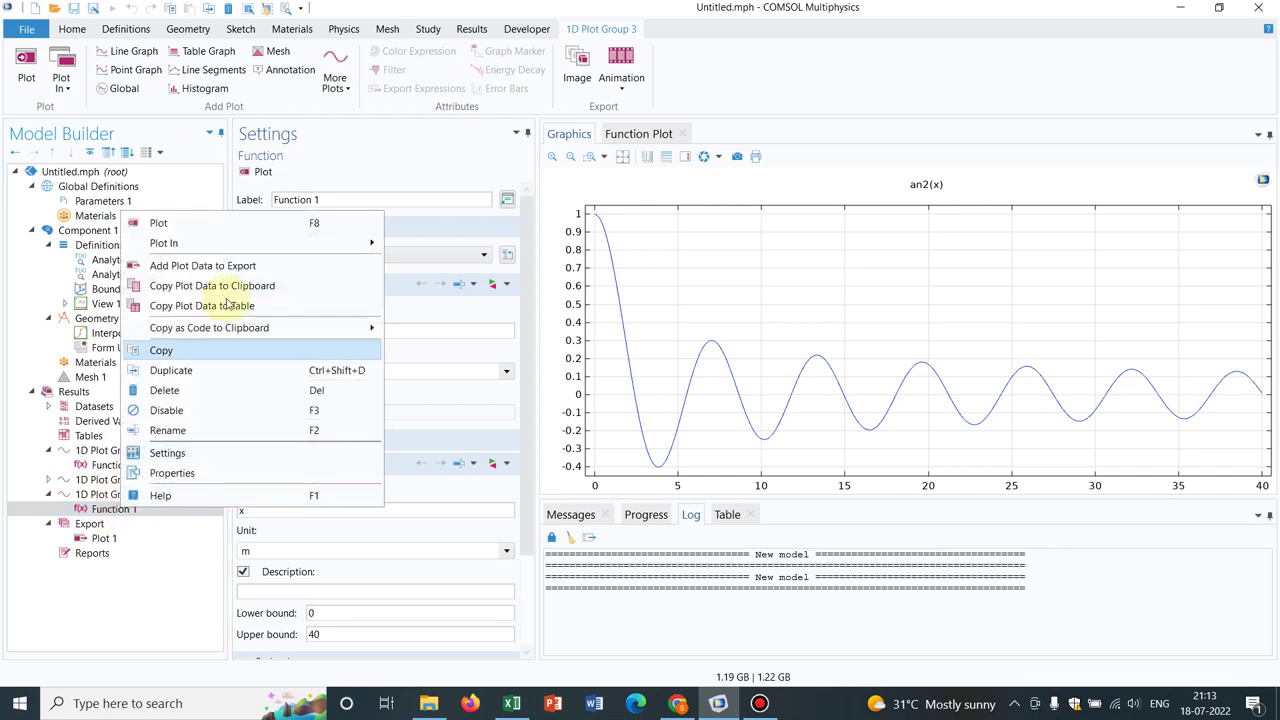
click(247, 267)
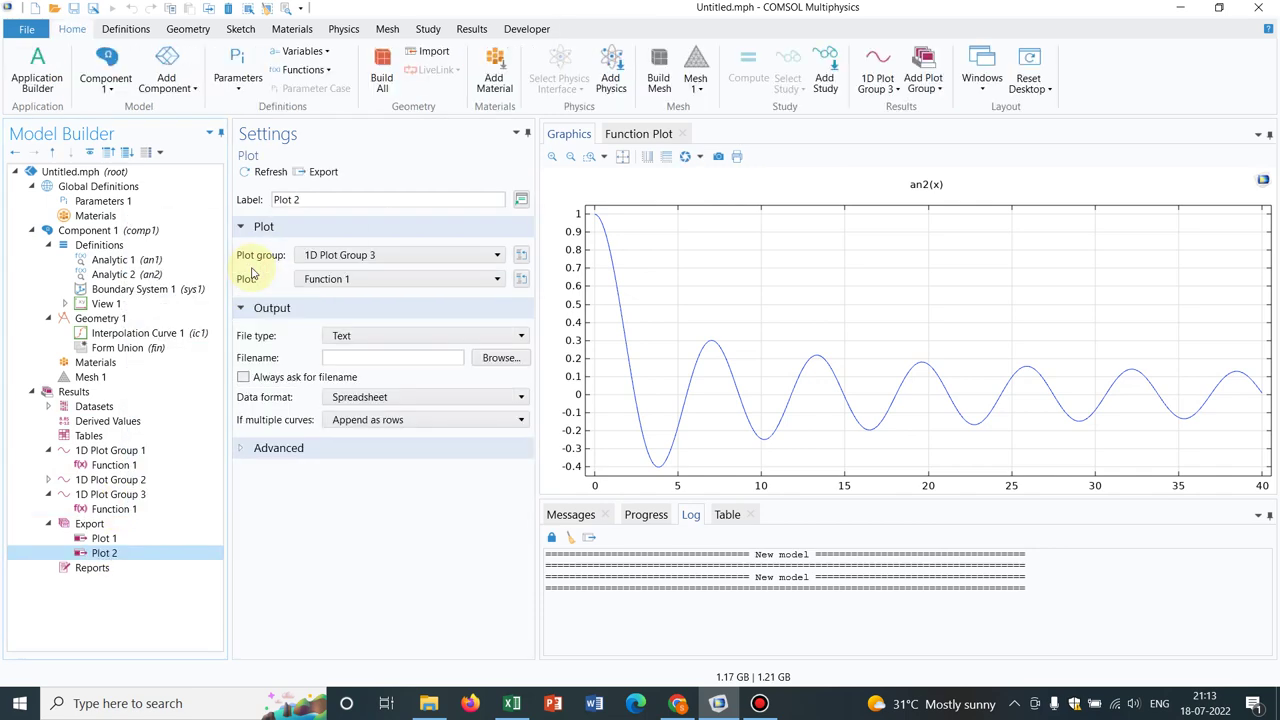
click(497, 358)
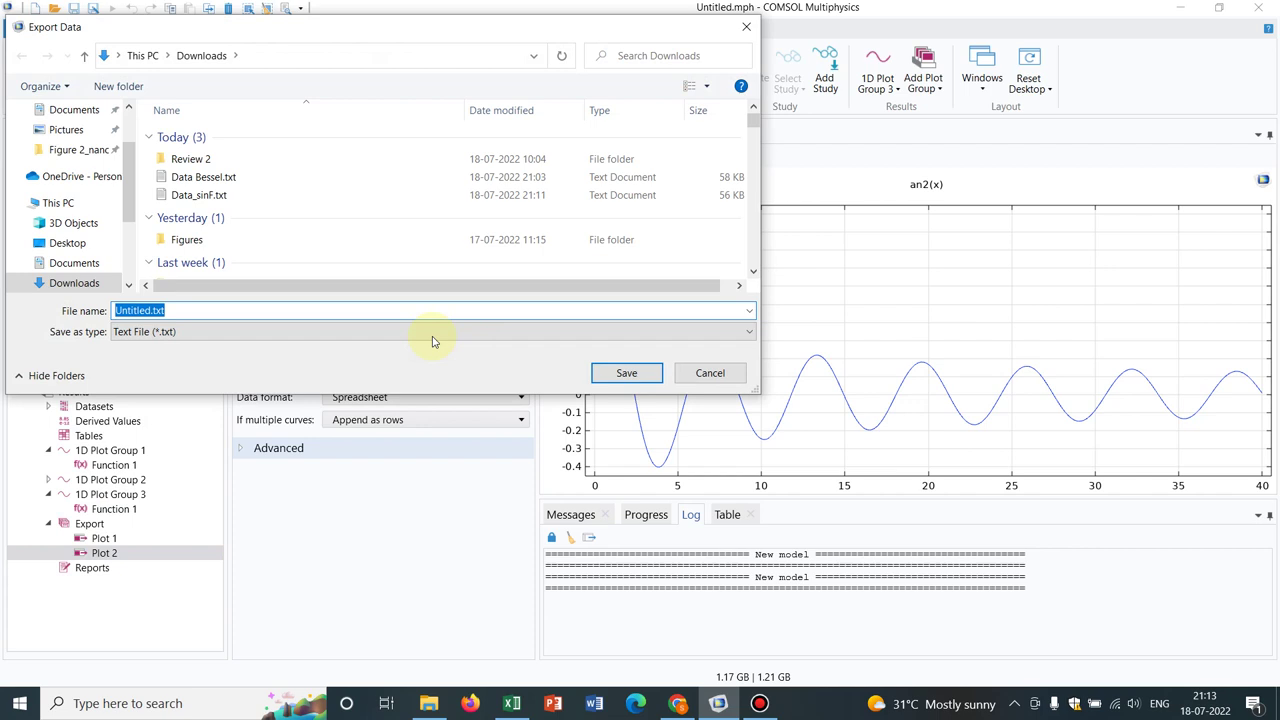
text(Bessel)
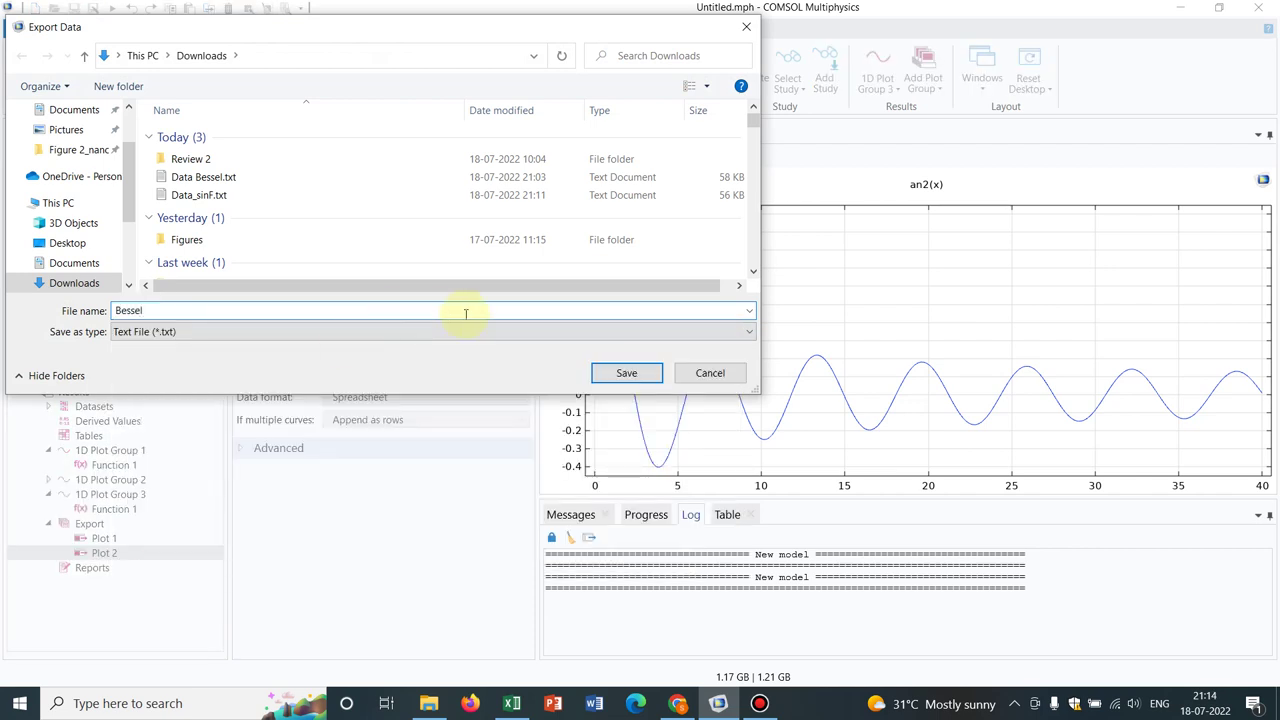
click(622, 373)
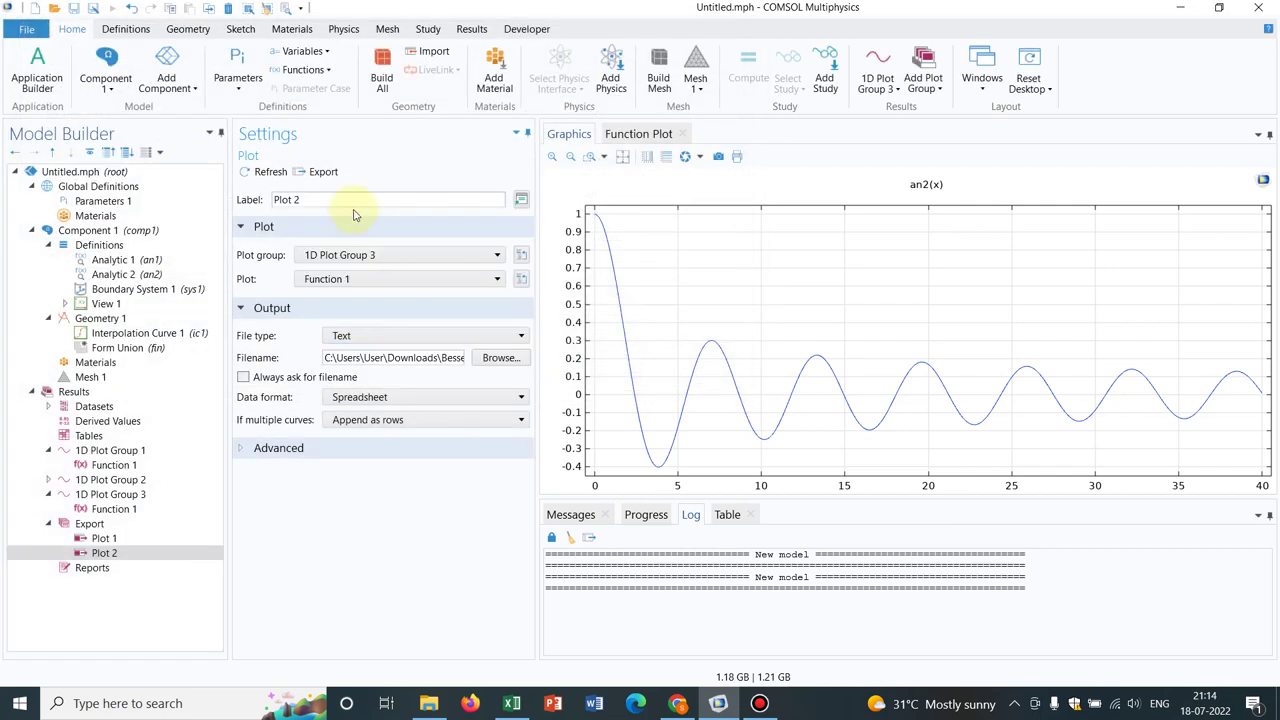
click(325, 175)
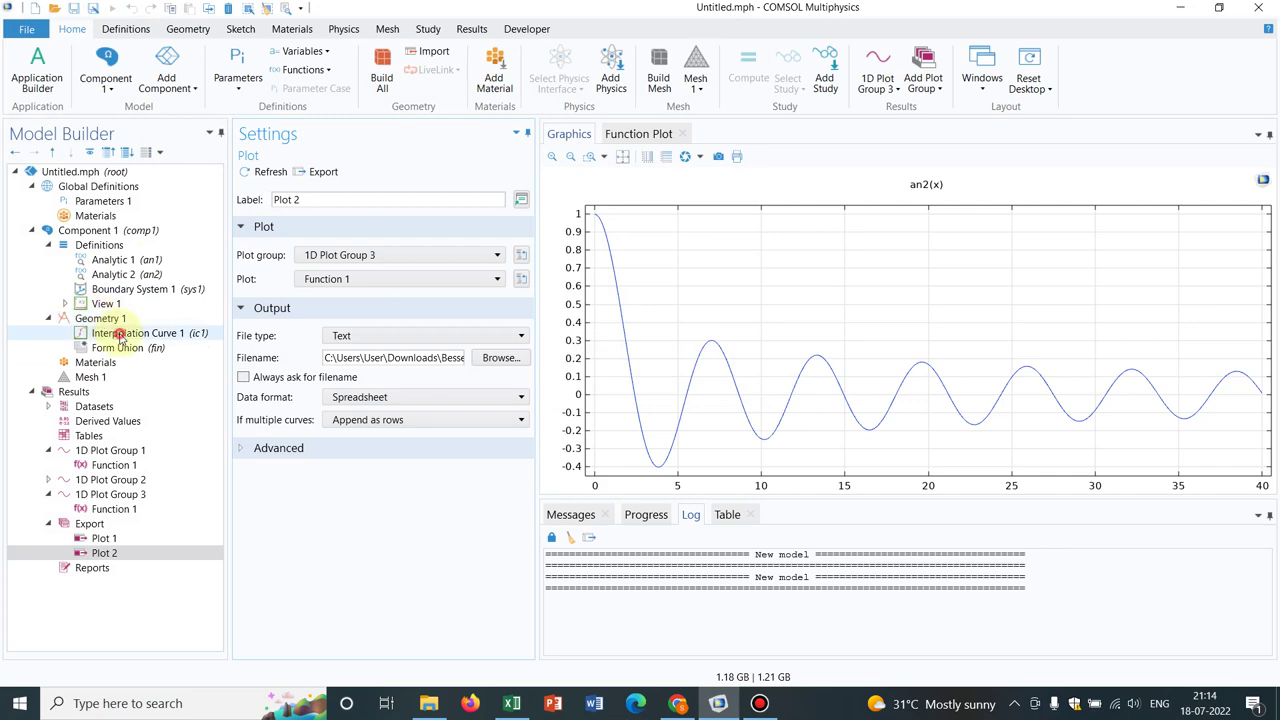
Delete the old sine Interpolation Curve 1 from Geometry 1
click(119, 335)
right_click(119, 337)
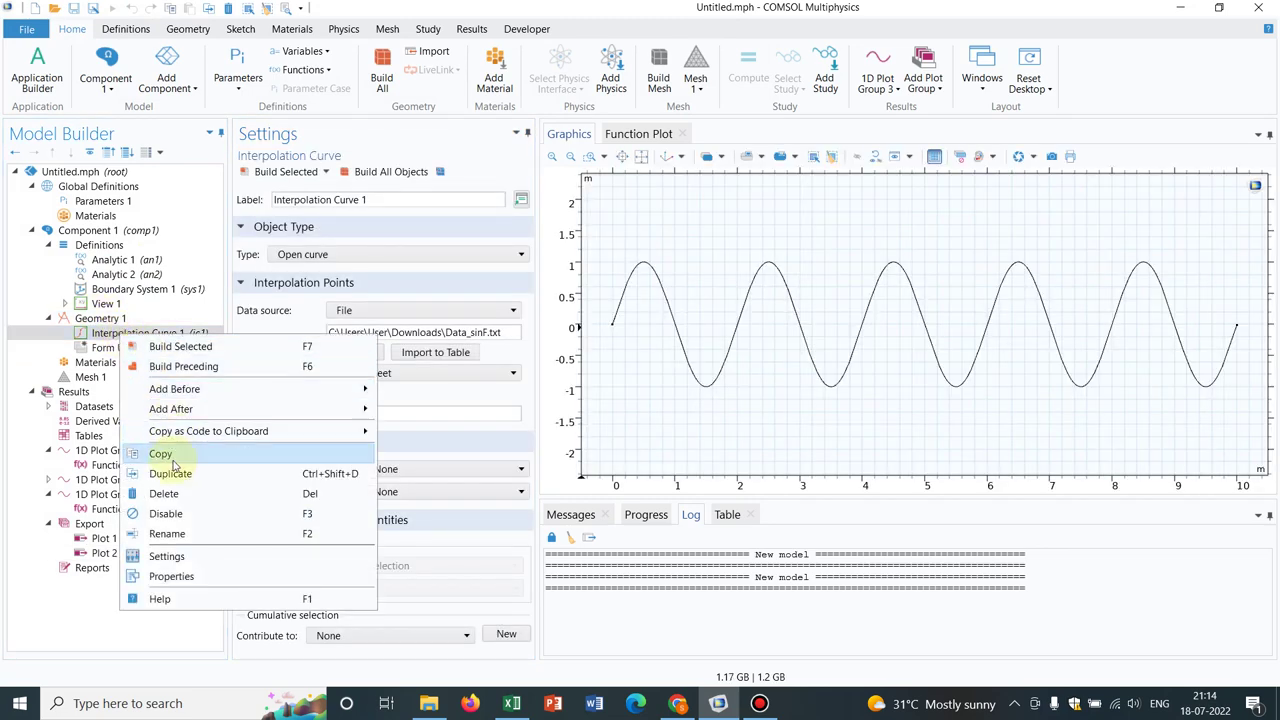
click(172, 497)
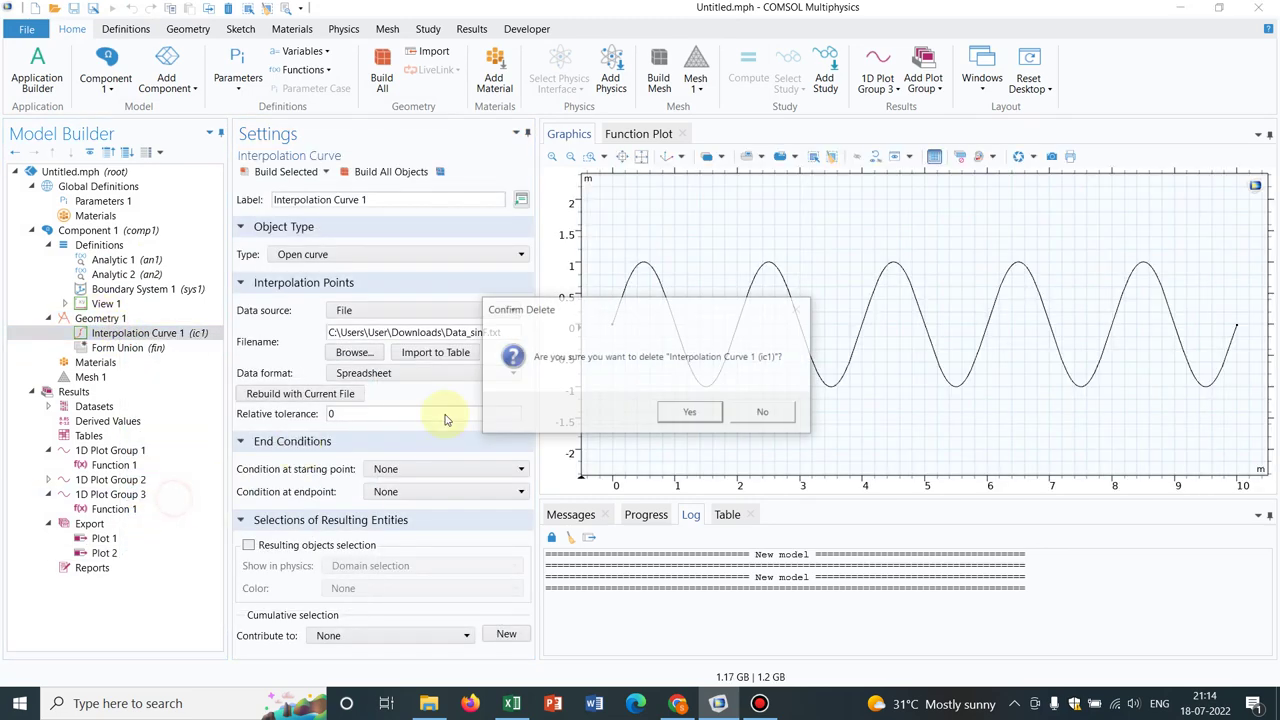
click(683, 412)
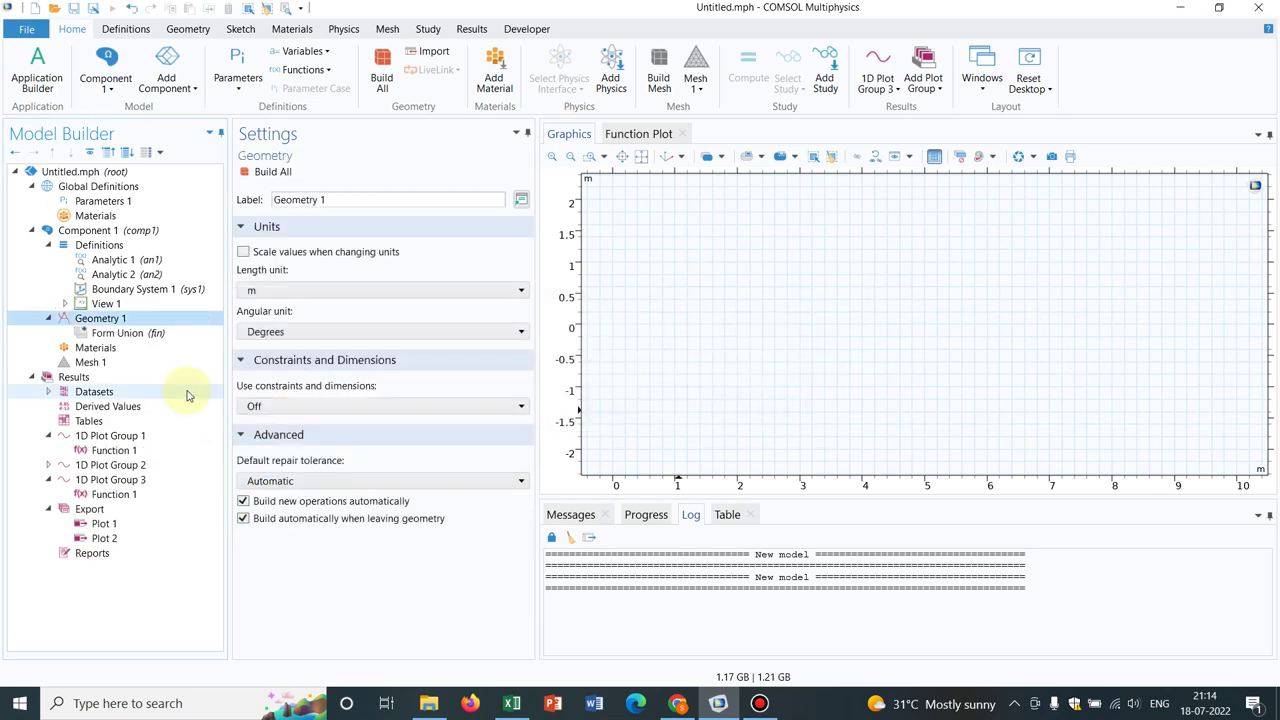
Add a new Interpolation Curve to Geometry 1 reading its points from Bessel.txt
right_click(114, 319)
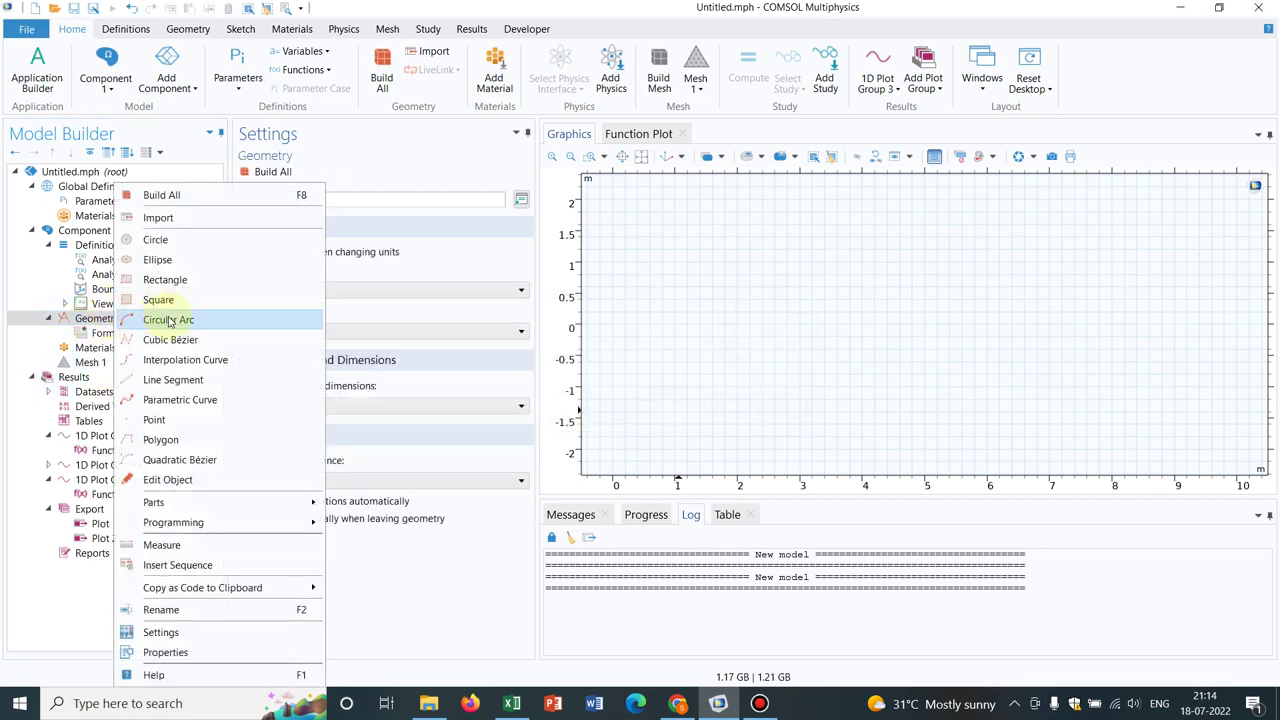
click(192, 360)
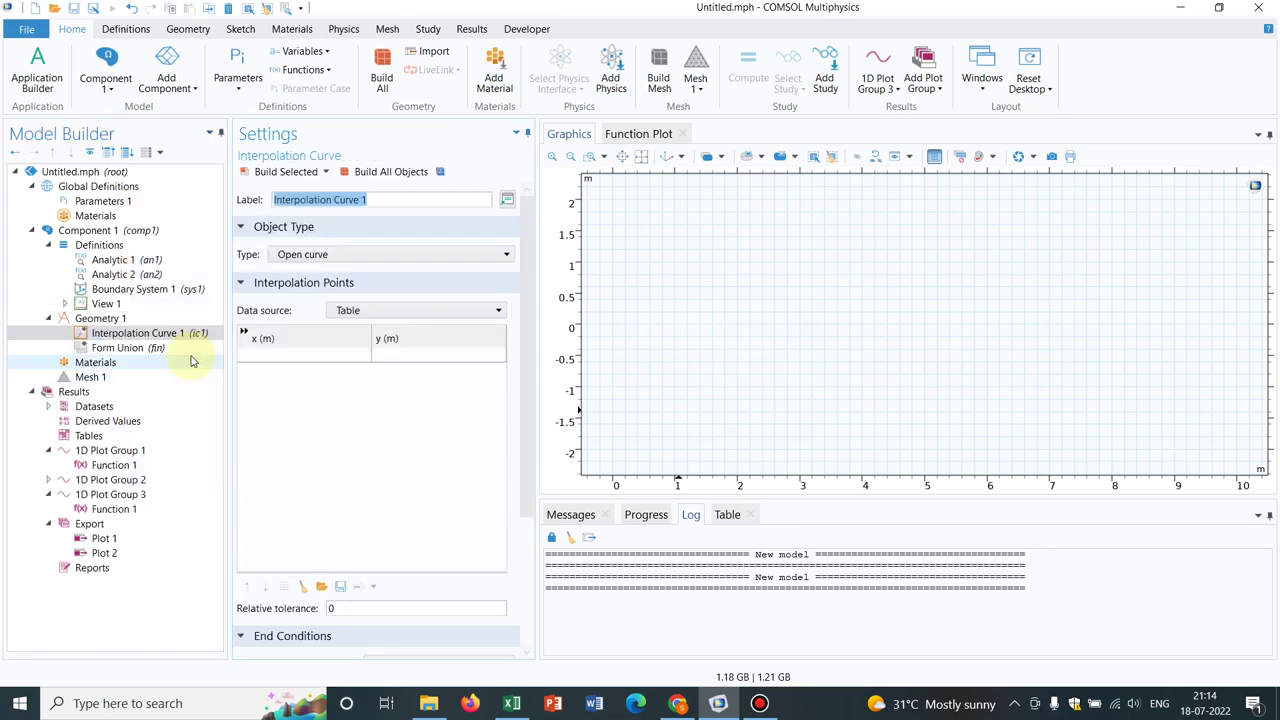
click(423, 311)
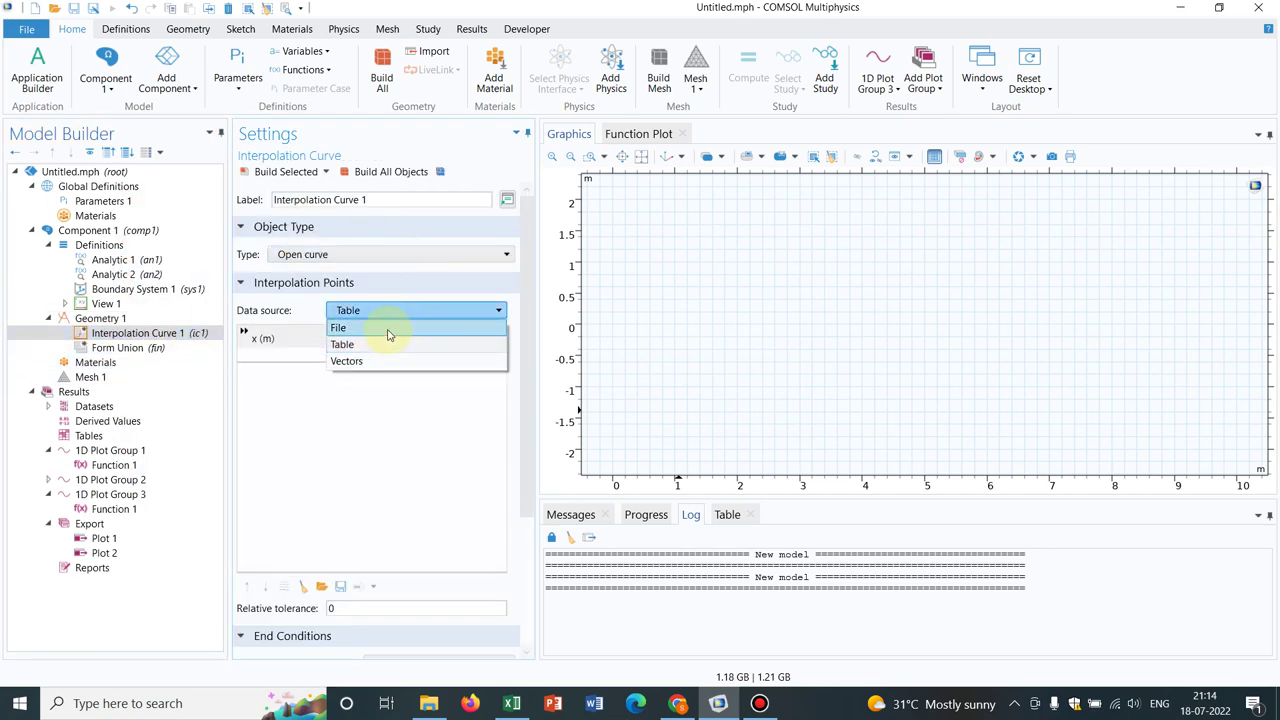
click(389, 331)
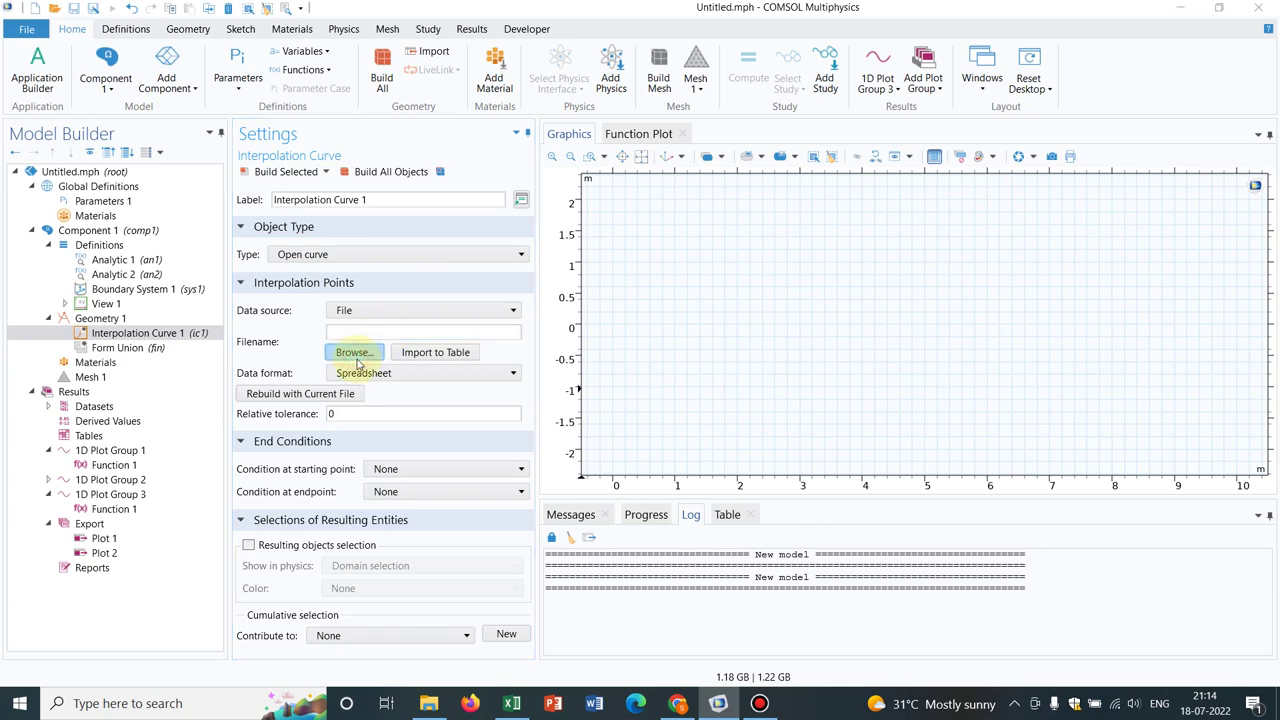
click(357, 353)
click(212, 178)
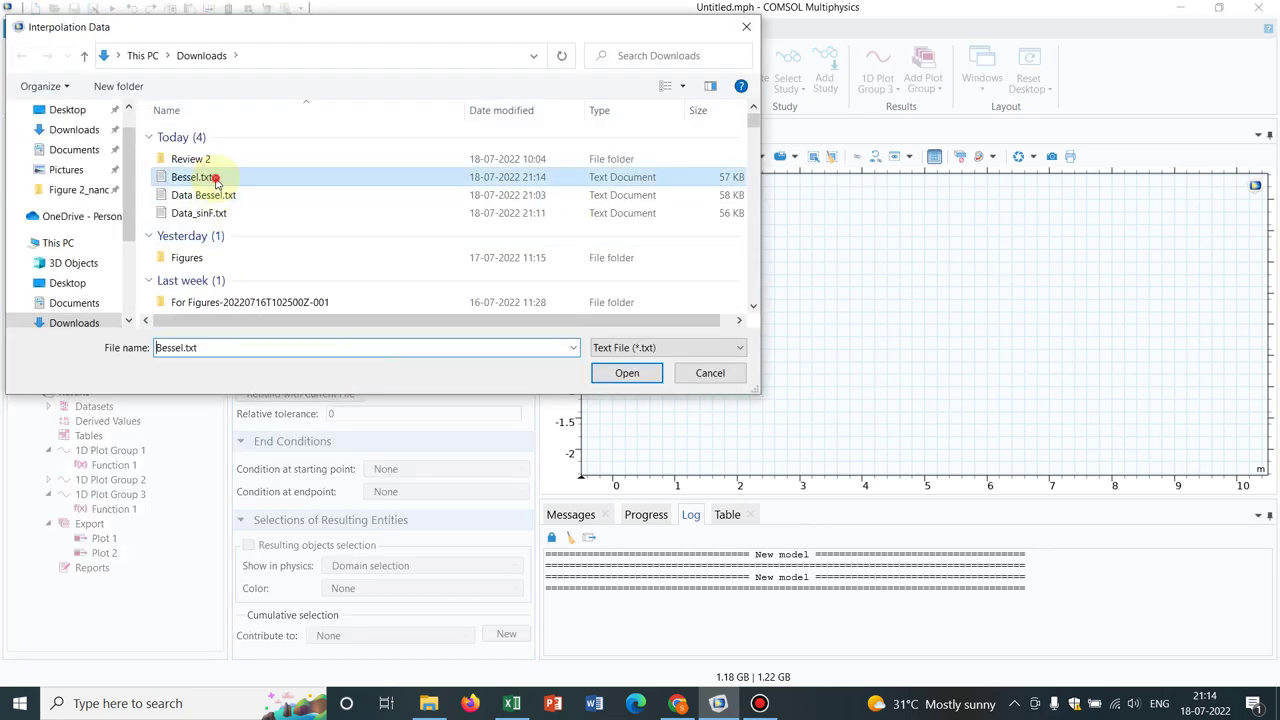
double_click(214, 179)
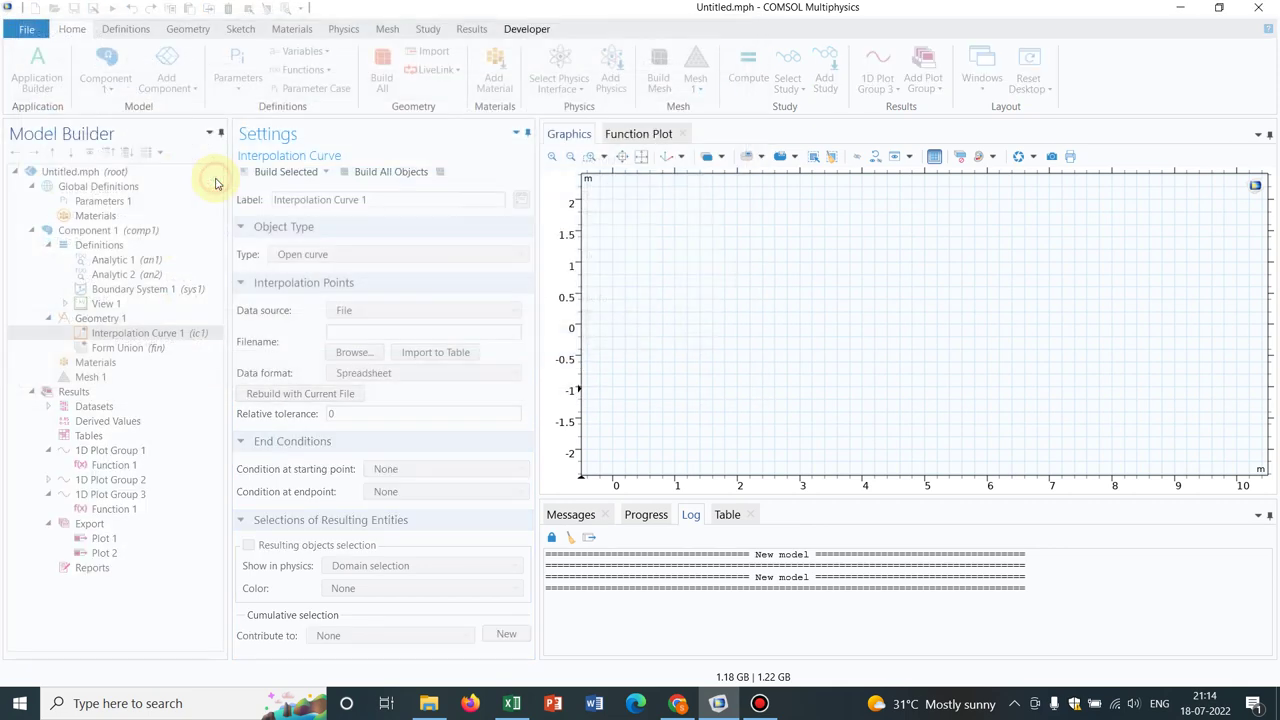
Build the Bessel interpolation curve and fit the whole 0–40 wave in view
click(306, 173)
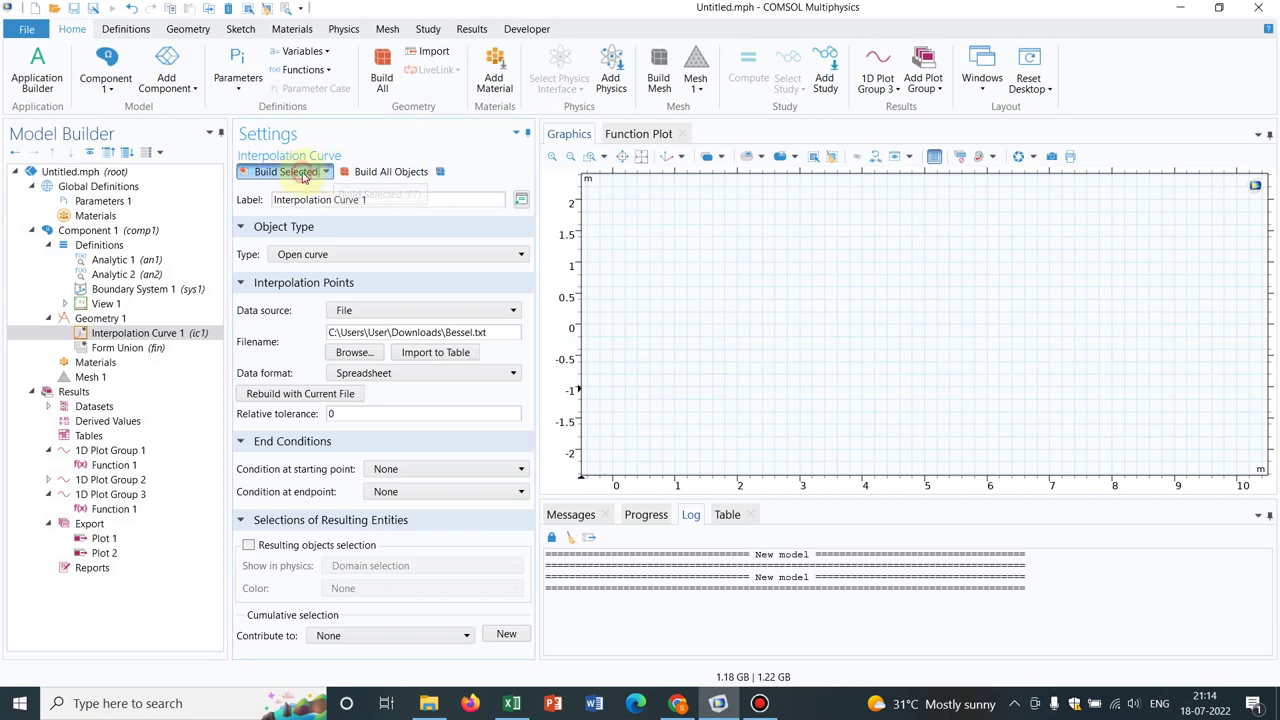
click(645, 160)
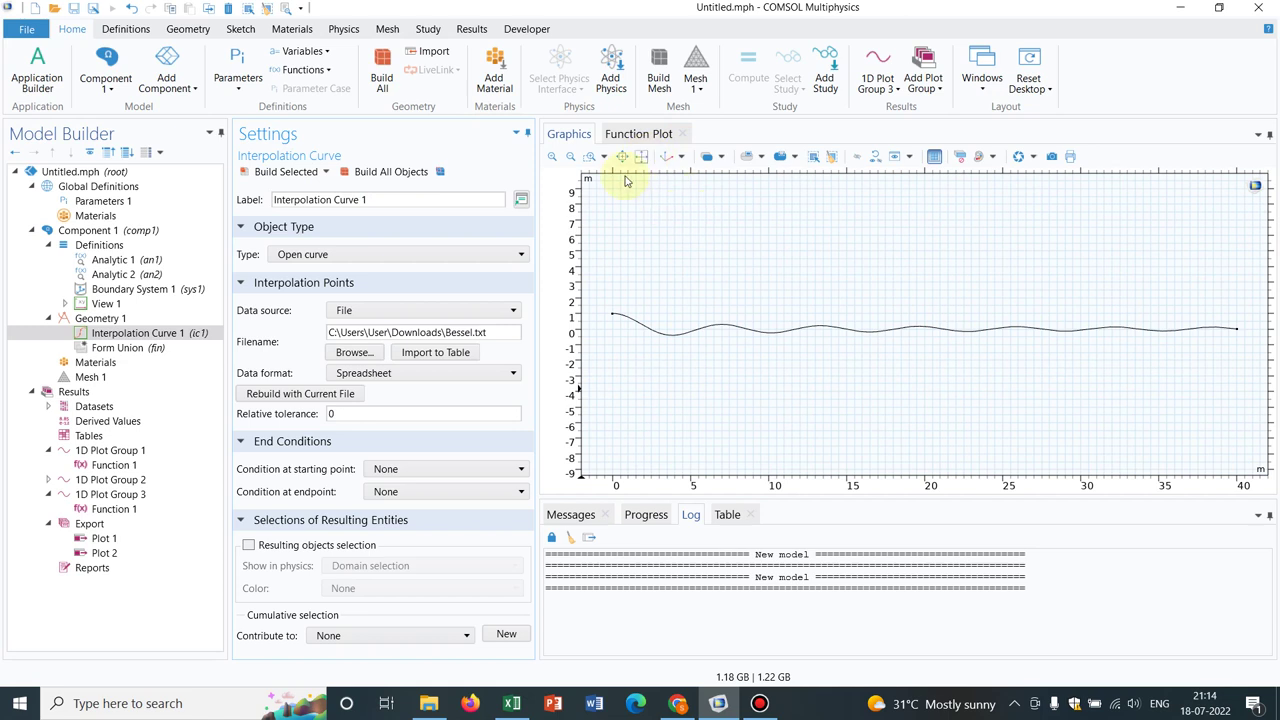
click(590, 158)
click(643, 274)
drag(538, 216, 794, 252)
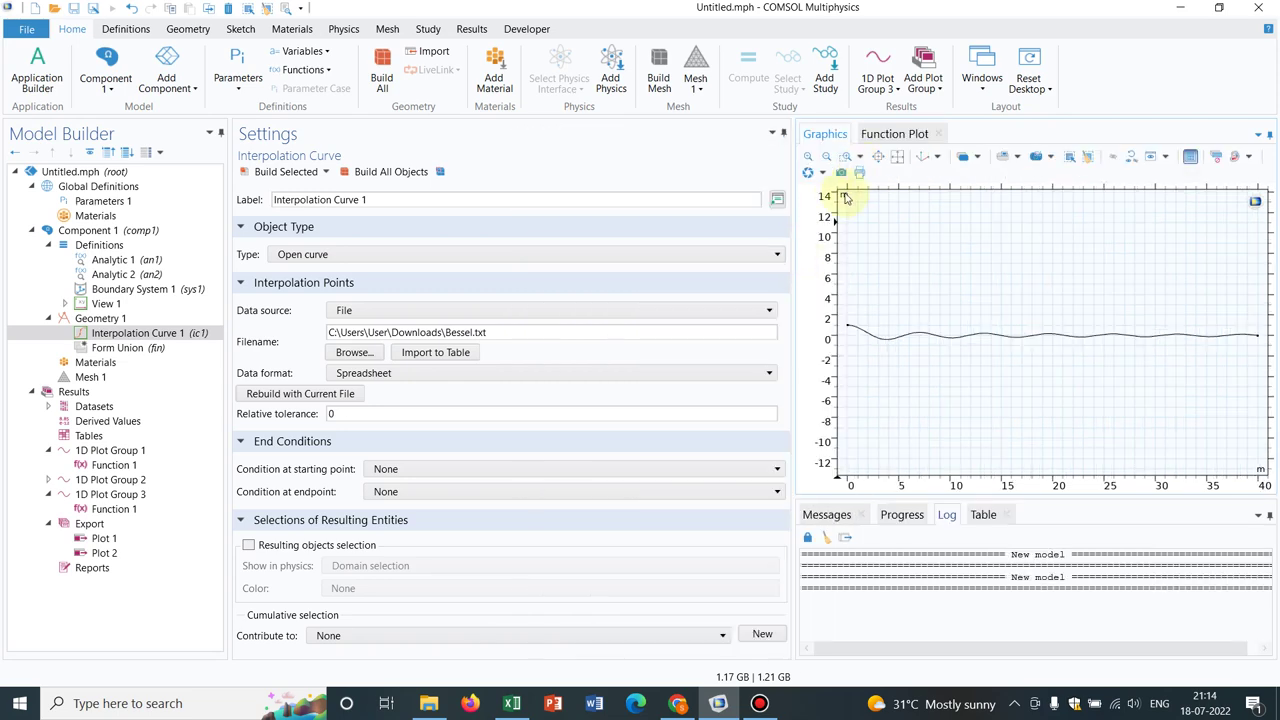
Box-zoom twice onto the curve's first oscillations at its left end
click(845, 160)
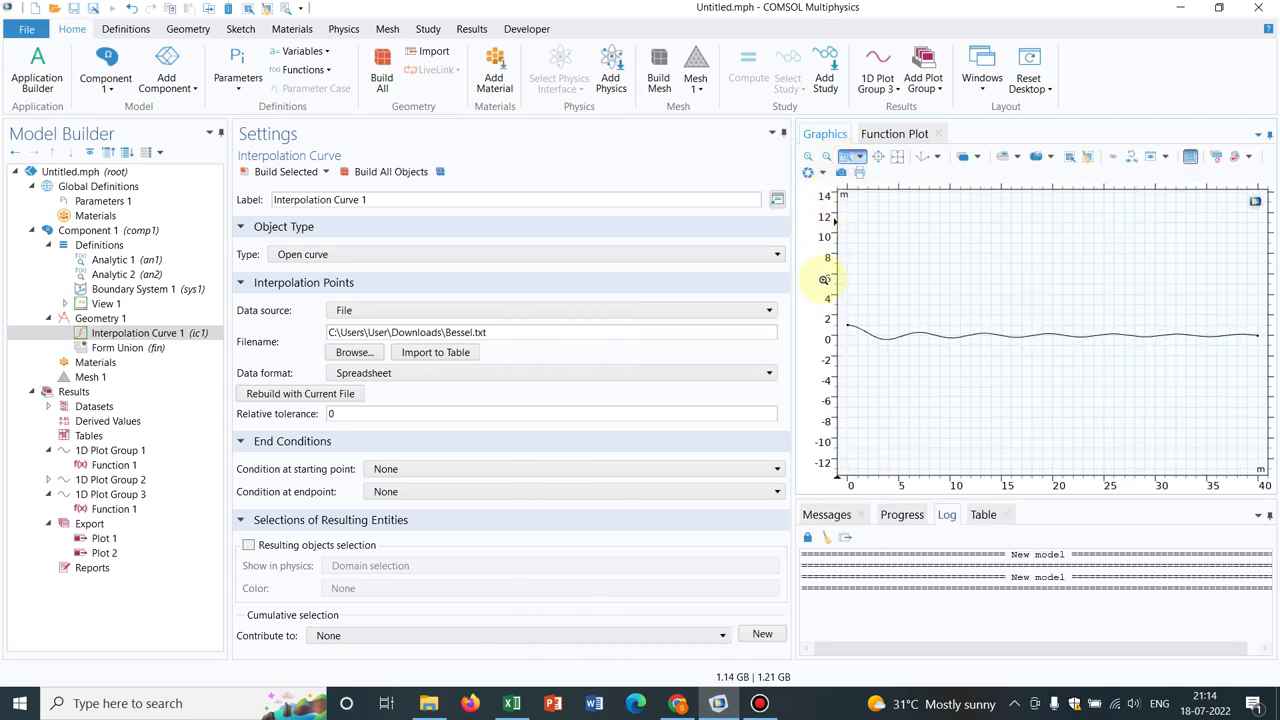
drag(835, 297, 1202, 373)
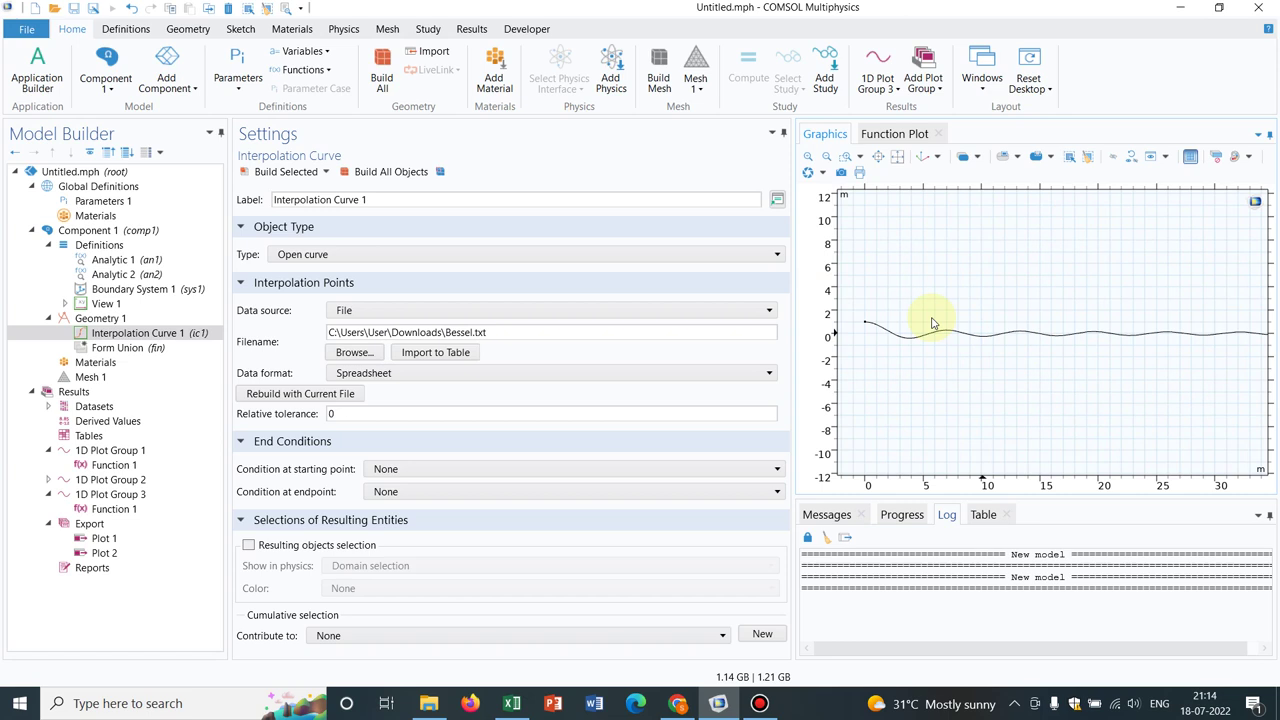
click(845, 158)
drag(851, 302, 1069, 377)
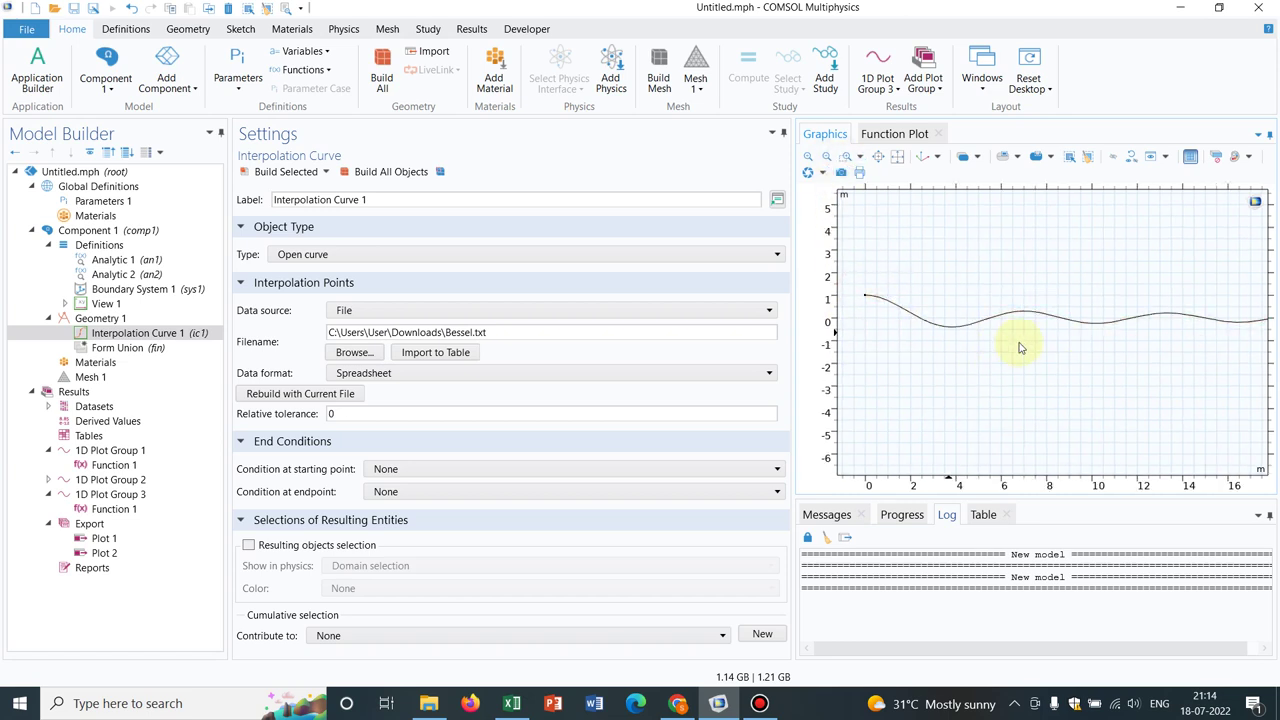